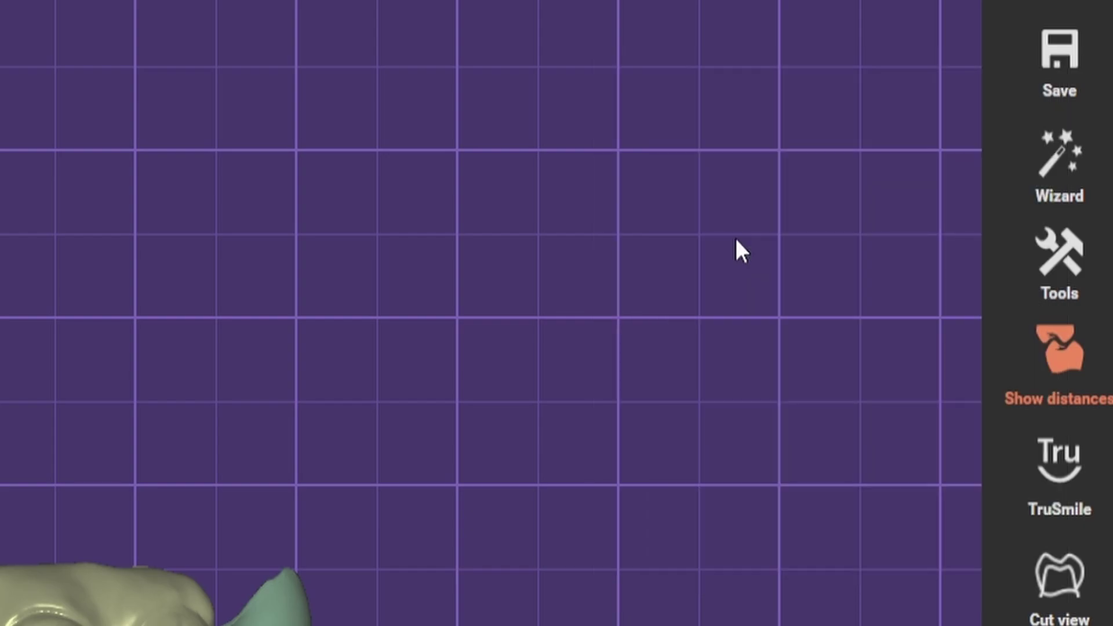
# Export only the visible bridge as Plain STL 'BRIDGE' in the original scan coordinates
pyautogui.write('BRIDGE')
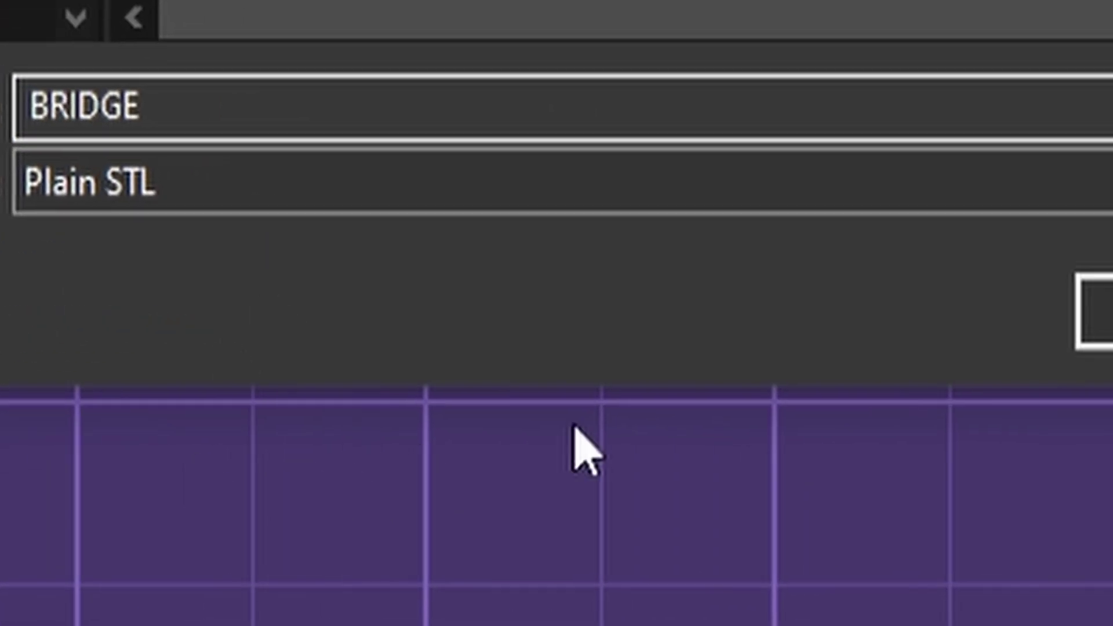
pyautogui.click(423, 309)
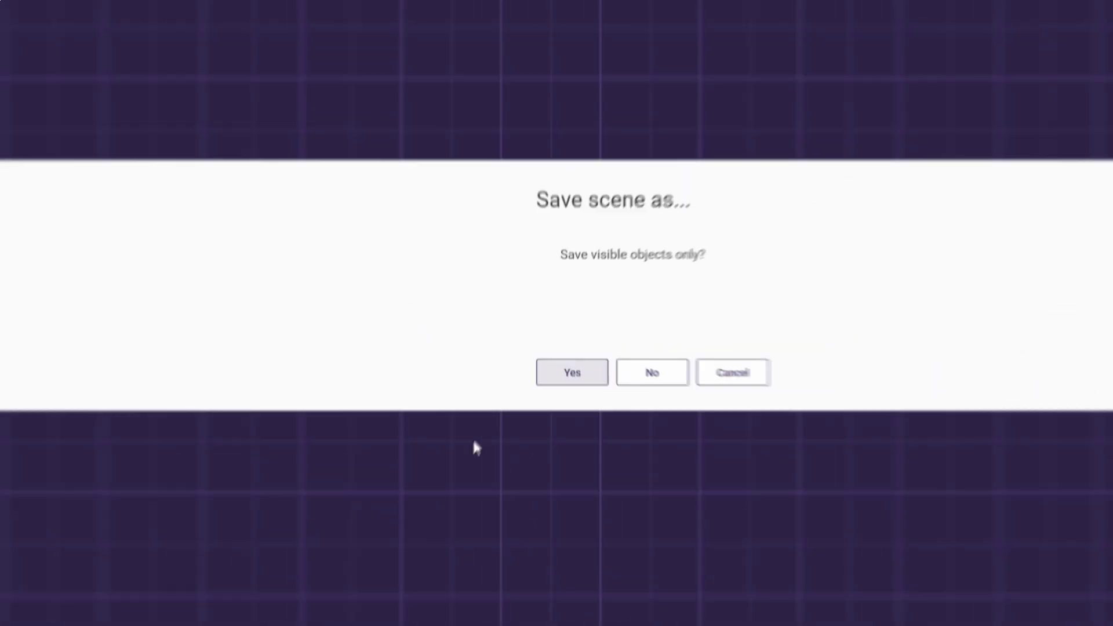
pyautogui.click(492, 384)
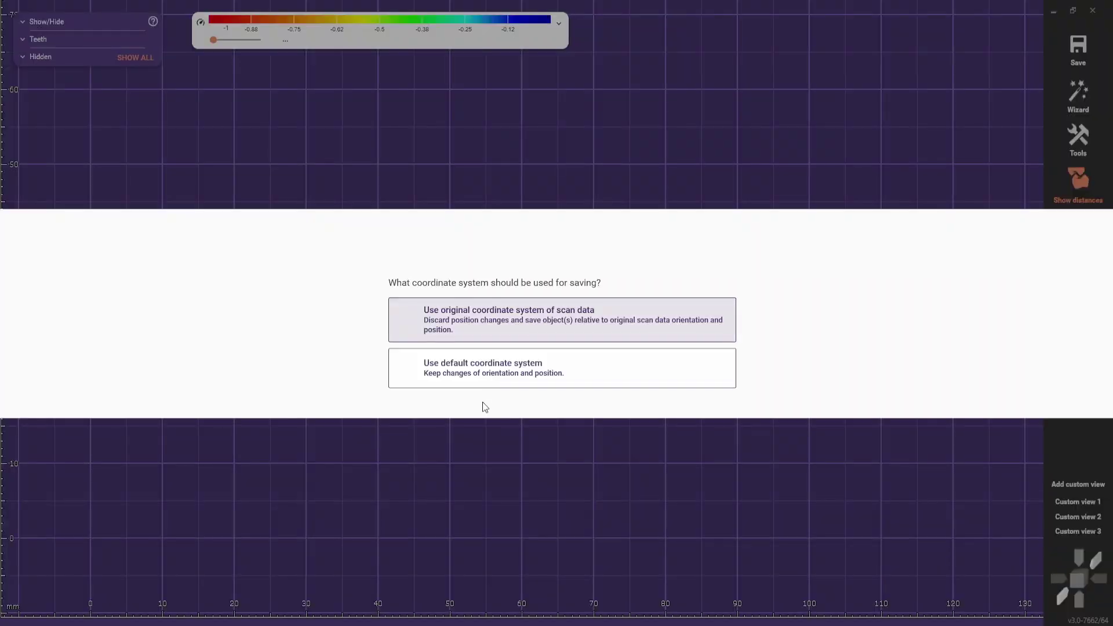
pyautogui.click(494, 322)
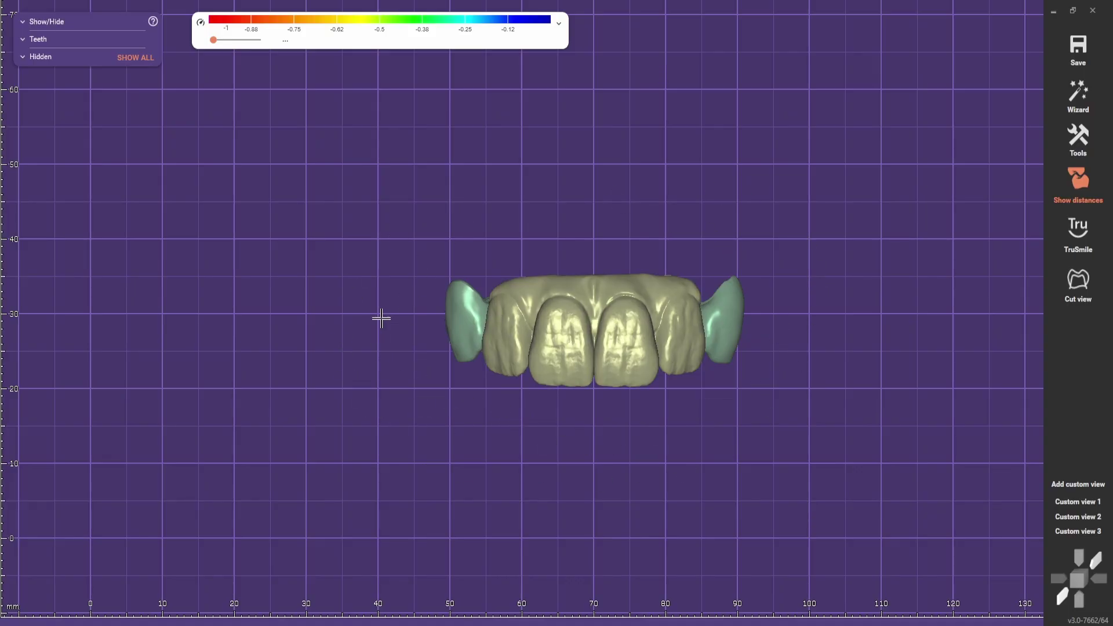
# Check the bridge's biting edges, then close and confirm closing the design window
pyautogui.moveTo(617, 464); pyautogui.dragTo(596, 350, button='right')
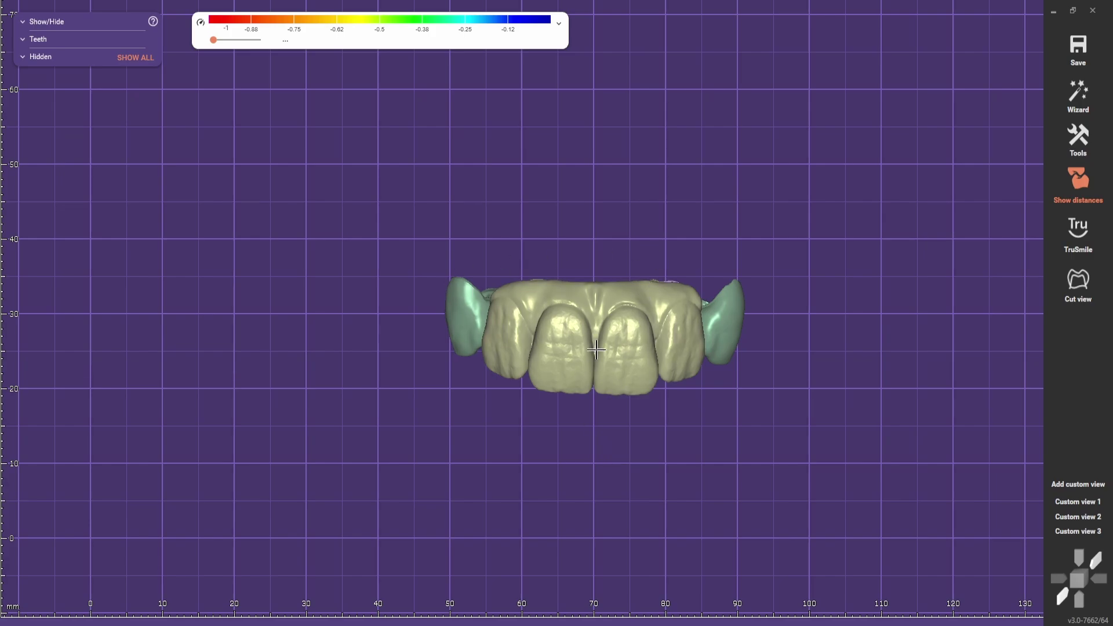
pyautogui.click(1093, 11)
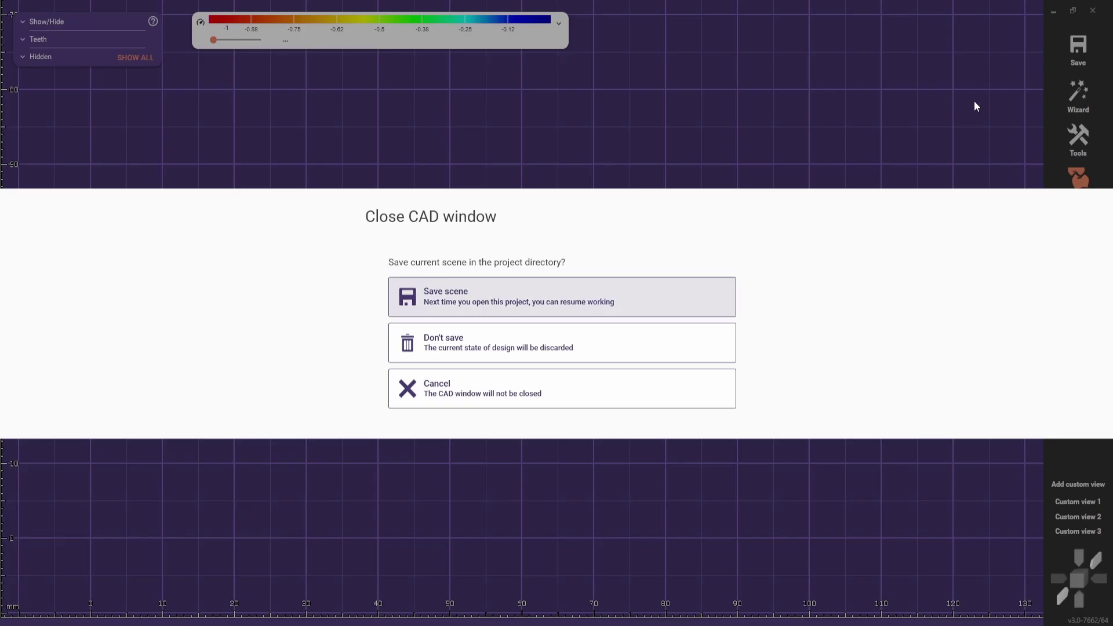
pyautogui.click(539, 293)
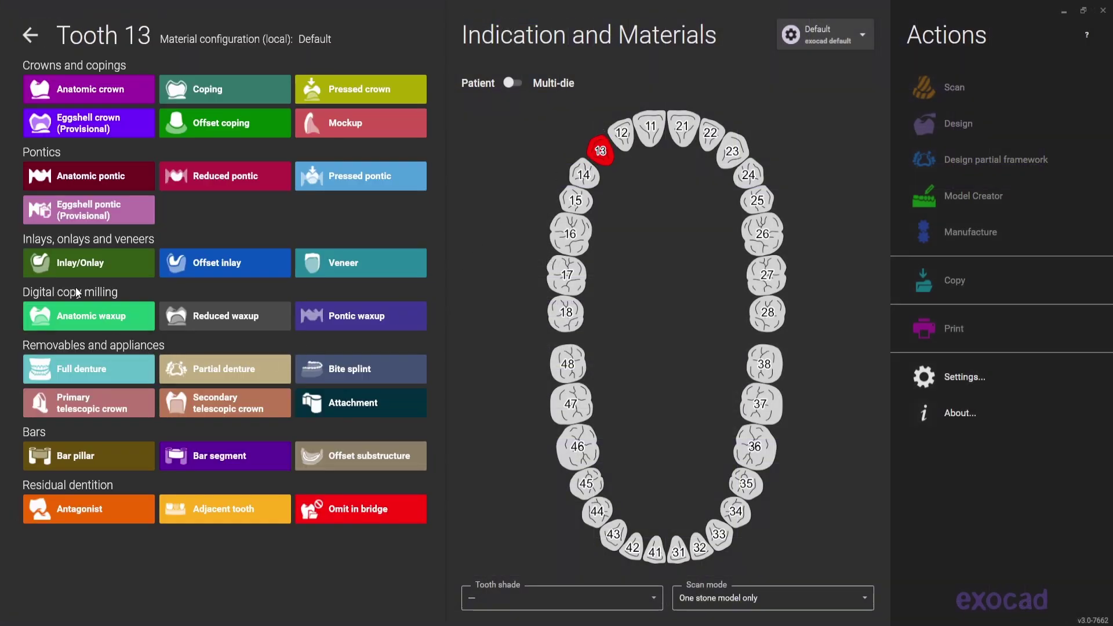
# Make tooth 13 a zirconia reduced waxup
pyautogui.click(235, 317)
pyautogui.click(510, 112)
pyautogui.click(1036, 591)
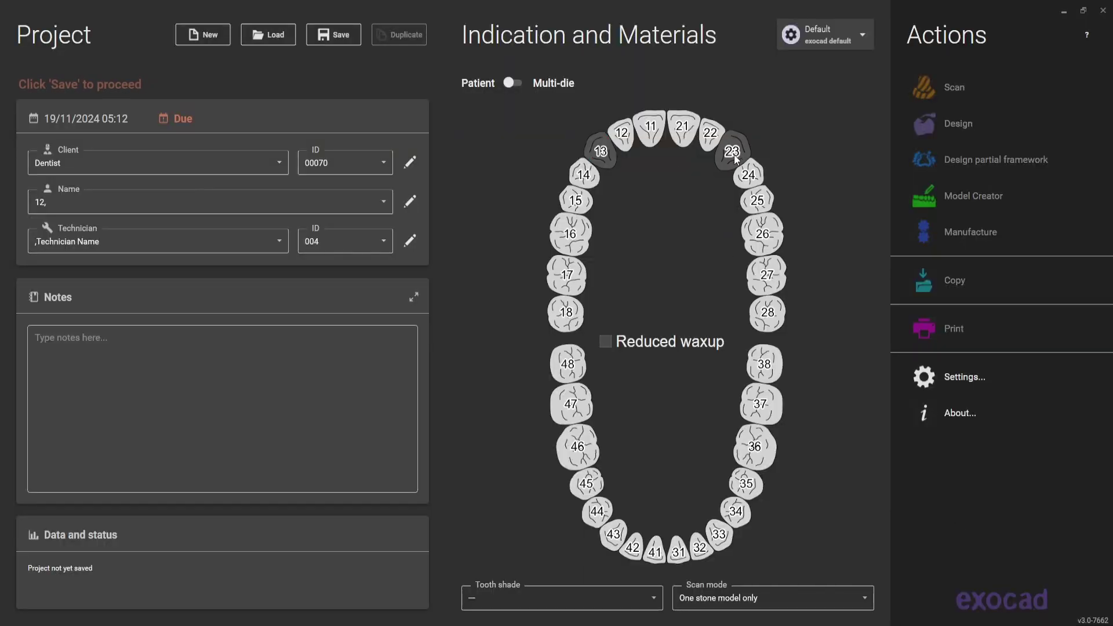
# Make tooth 12 a reduced-waxup screw-retained implant restoration without a scan body
pyautogui.click(622, 133)
pyautogui.click(257, 319)
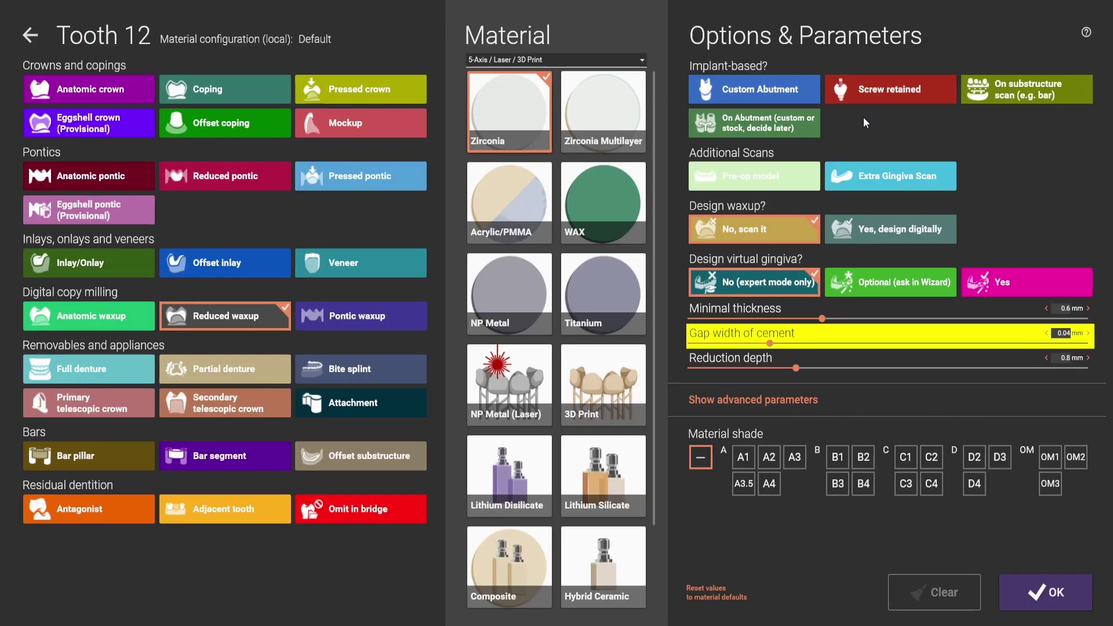
pyautogui.click(876, 92)
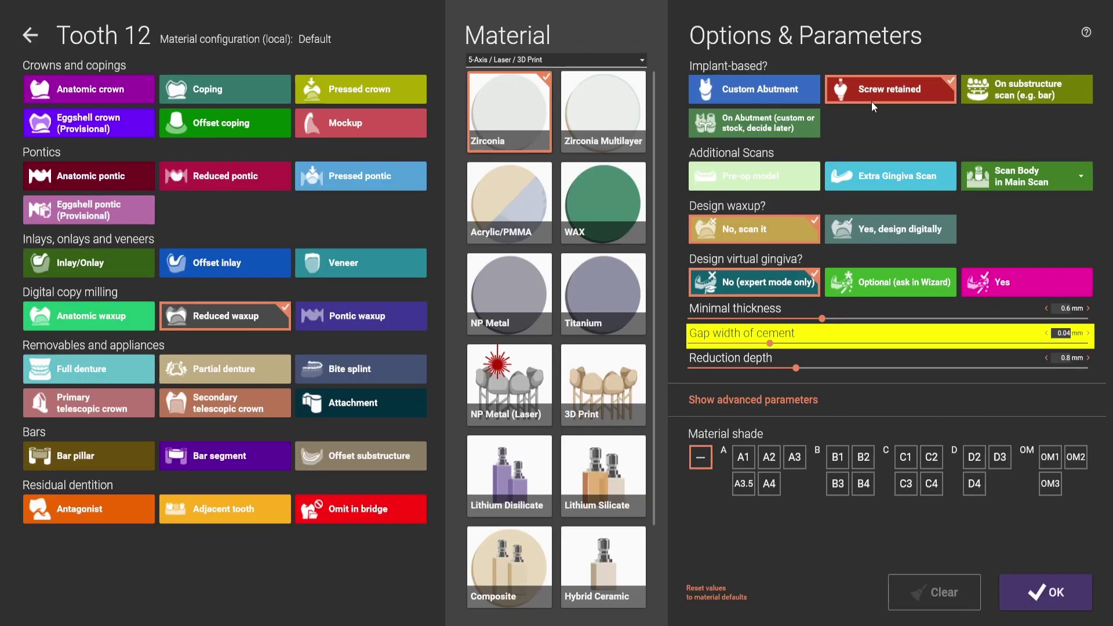
pyautogui.click(1077, 184)
pyautogui.click(1009, 284)
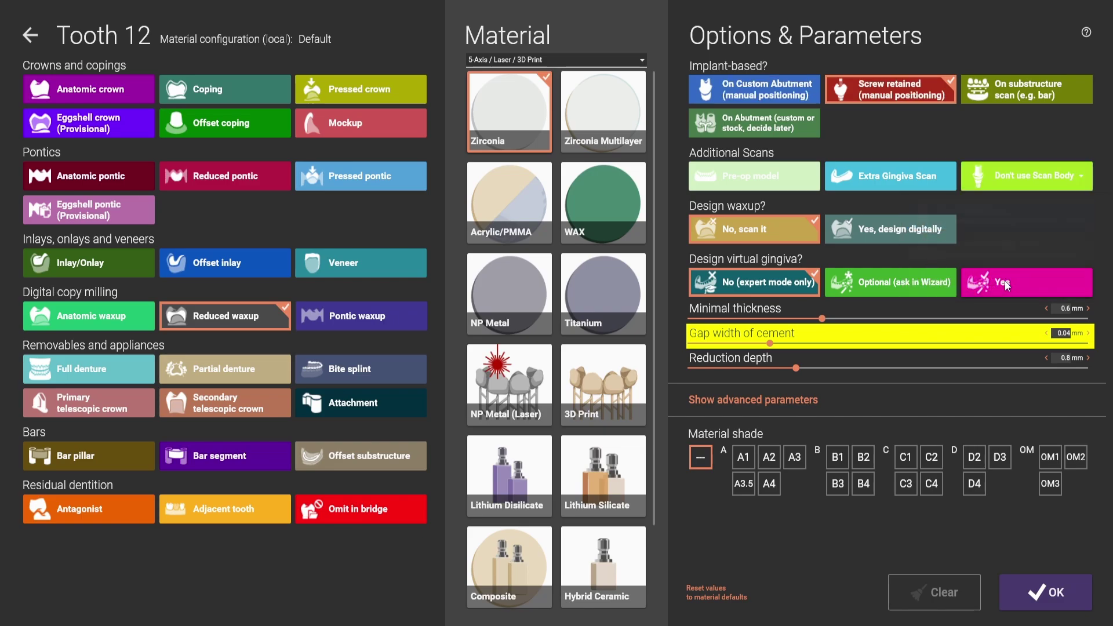
pyautogui.click(1053, 603)
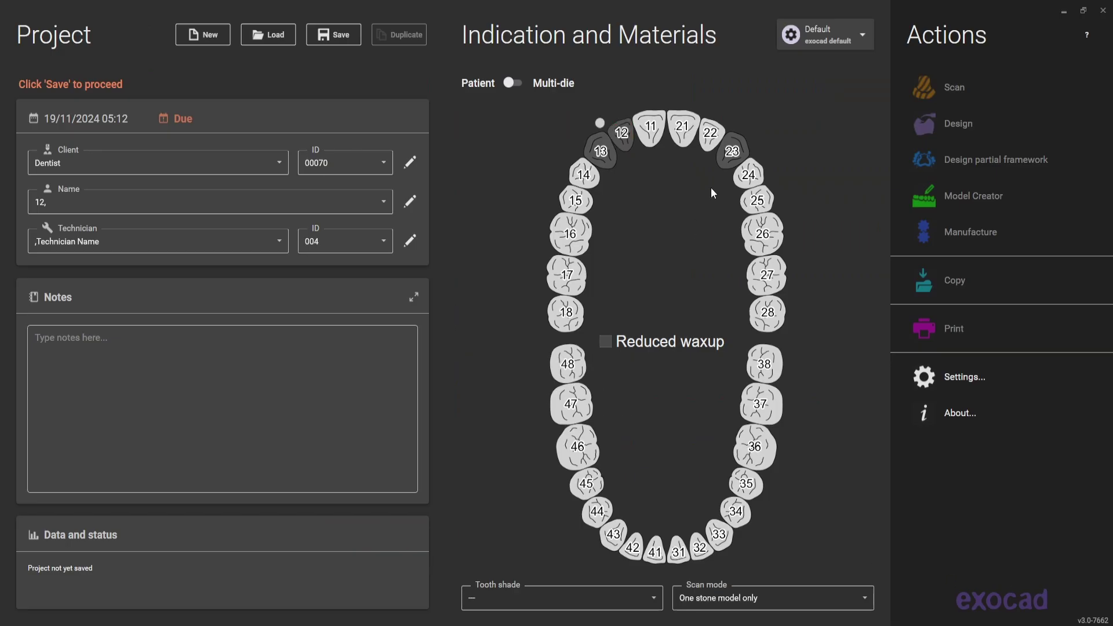
# Make tooth 11 a pontic waxup with an extra gingiva scan
pyautogui.click(651, 128)
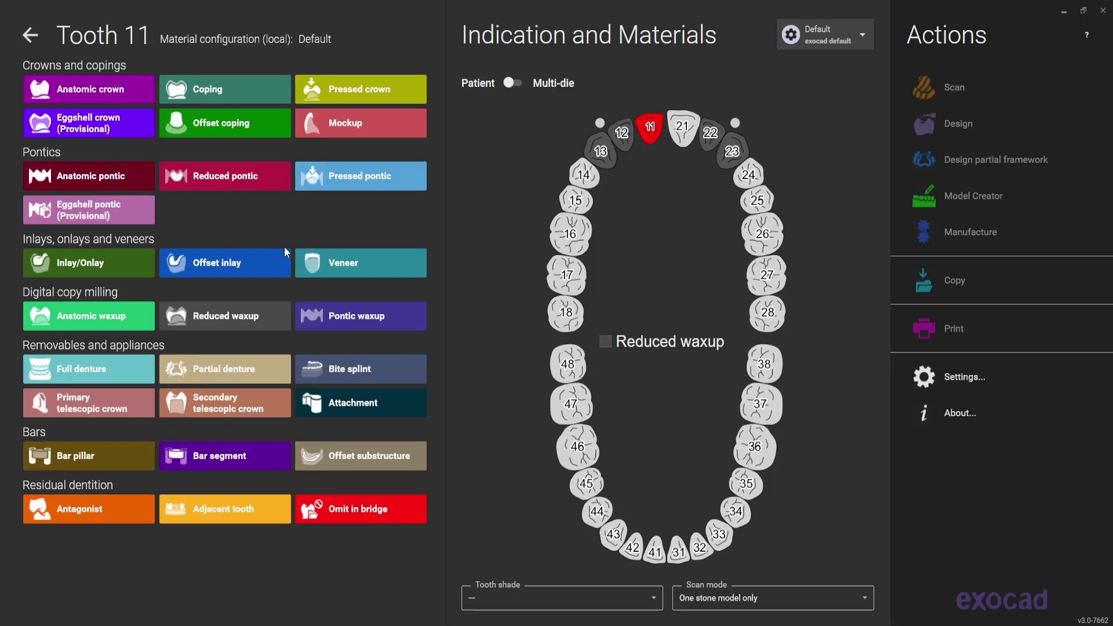
pyautogui.click(335, 318)
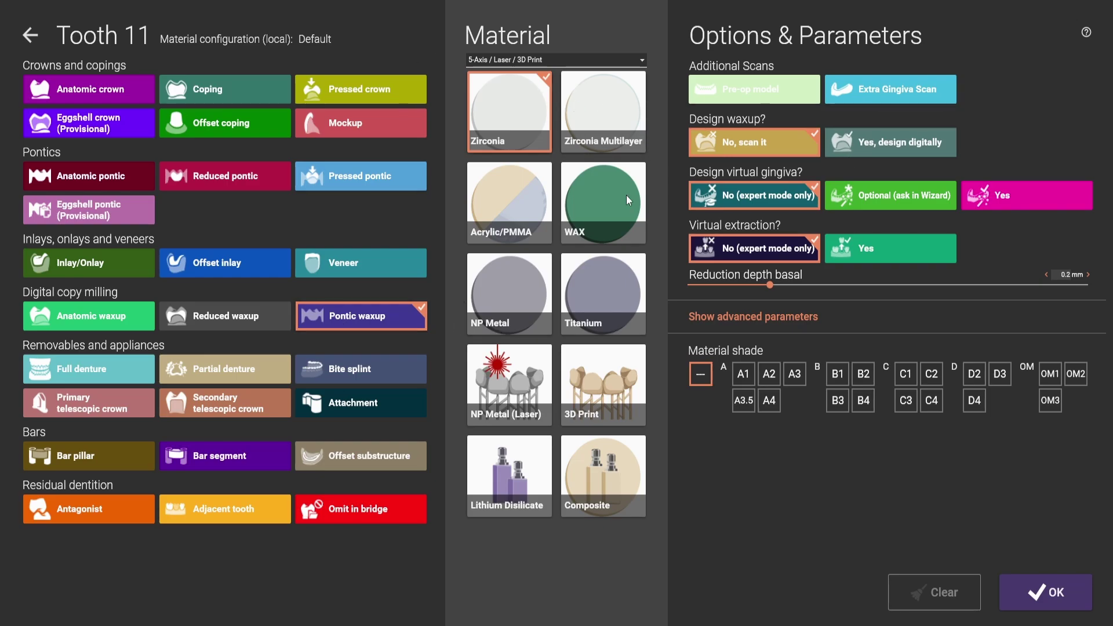
pyautogui.click(885, 93)
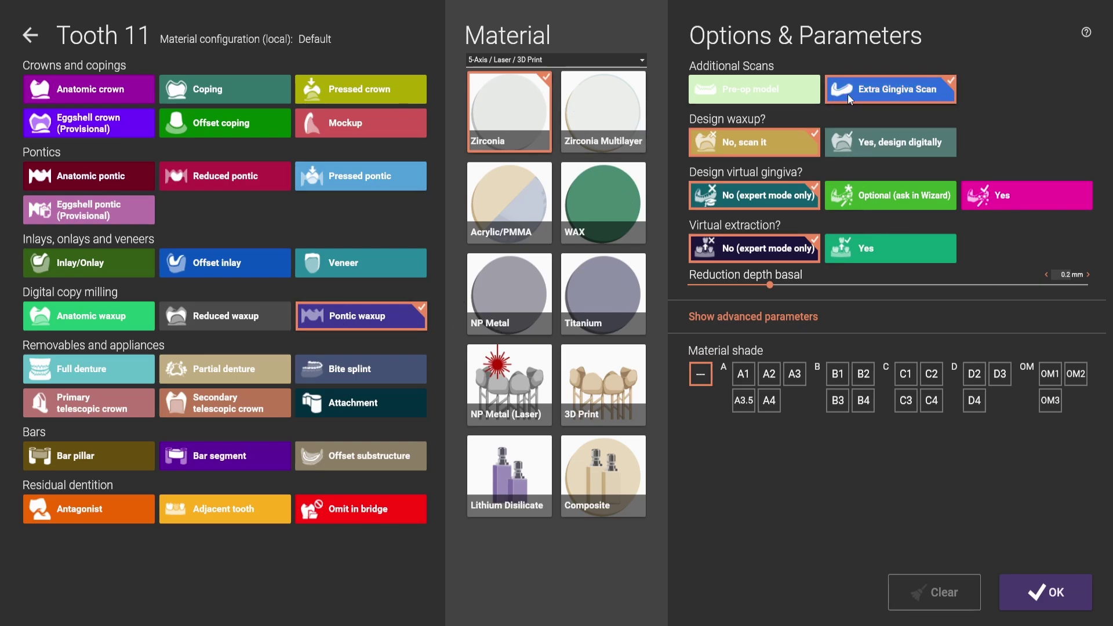
pyautogui.click(1053, 606)
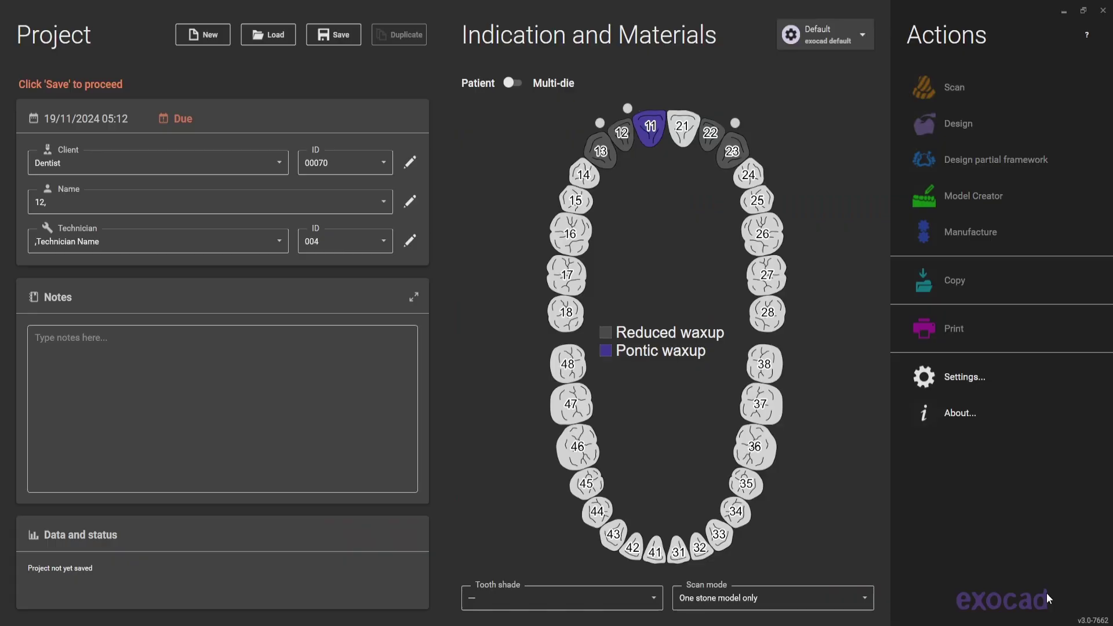
# Mark tooth 31 as the antagonist
pyautogui.click(762, 597)
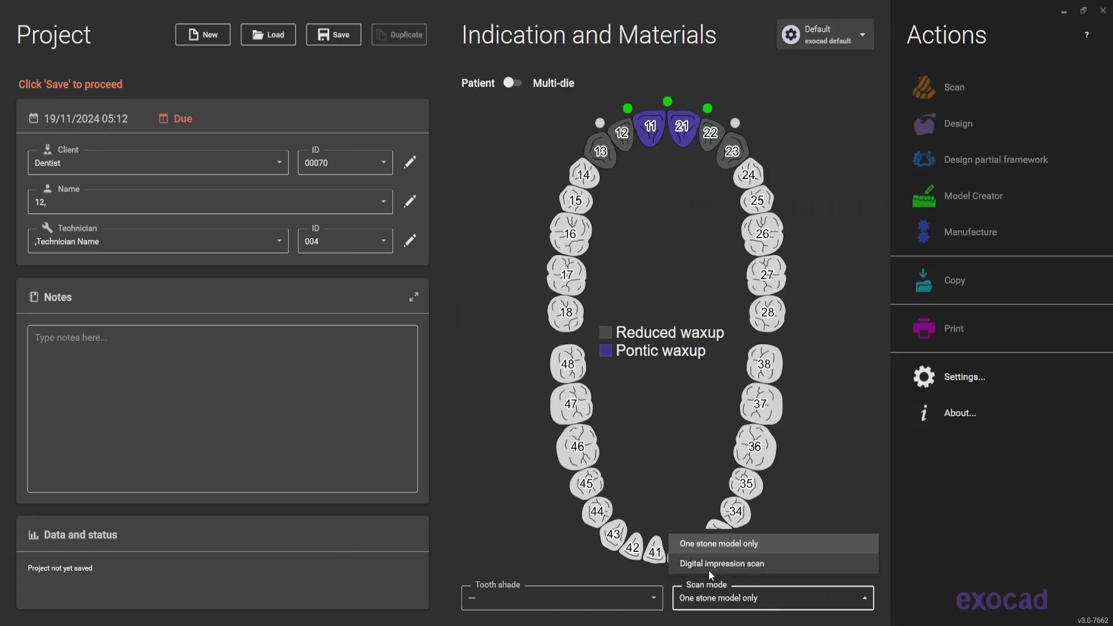
pyautogui.click(709, 565)
pyautogui.click(679, 551)
pyautogui.click(85, 521)
pyautogui.click(83, 520)
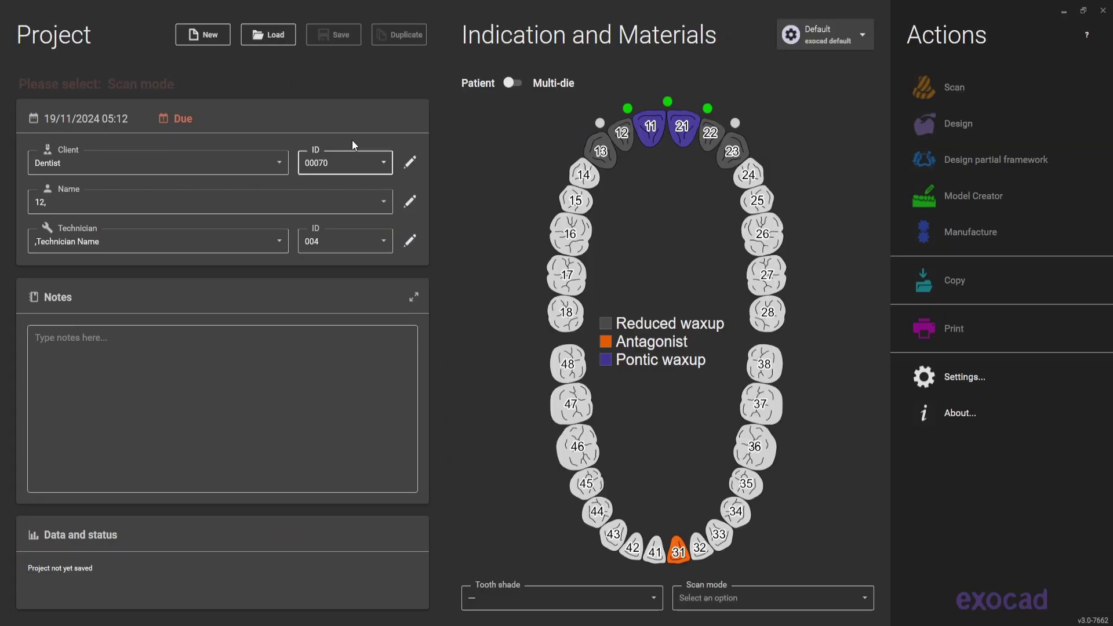
# Set Digital impression scan mode, save the case and start the design
pyautogui.click(772, 598)
pyautogui.click(719, 546)
pyautogui.click(335, 36)
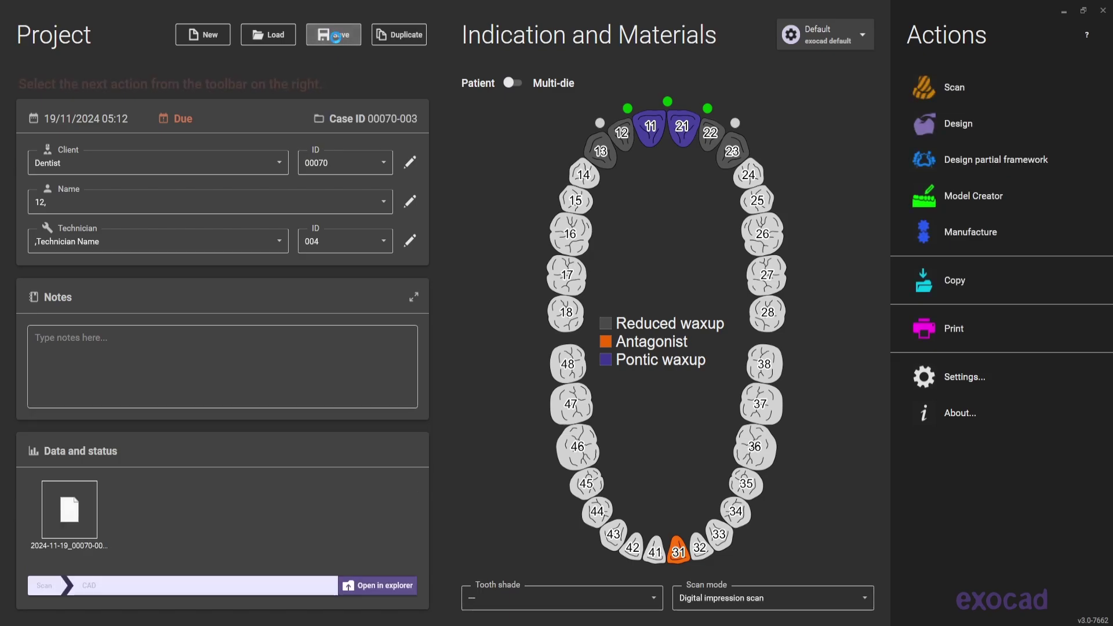
pyautogui.click(969, 123)
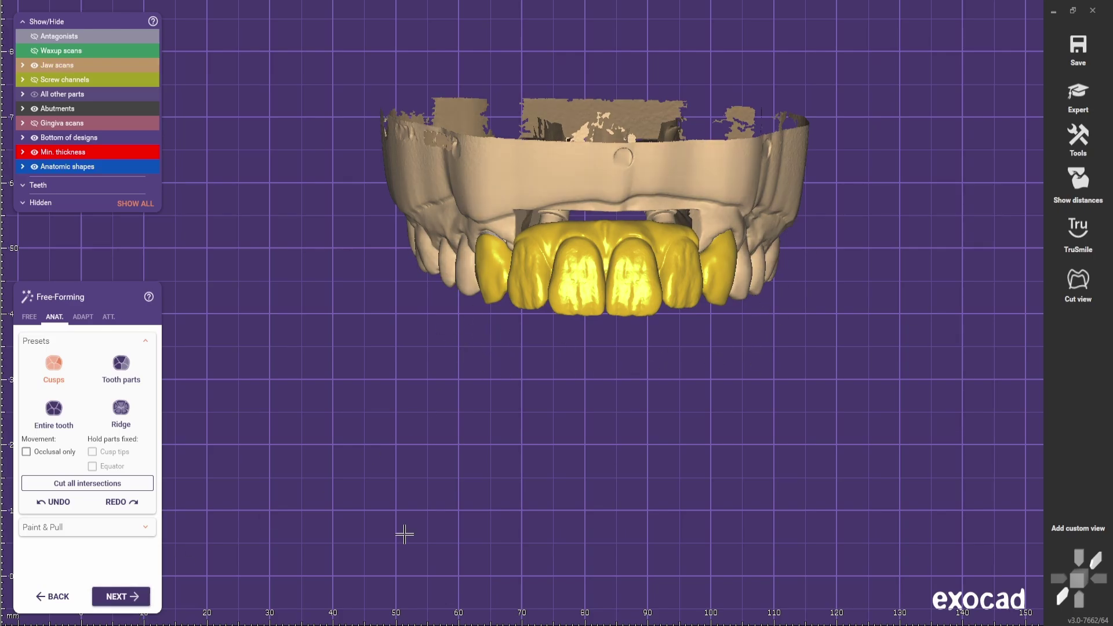
# Advance from Free-Forming through Adapt to the Anatomic Reduction step
pyautogui.click(117, 595)
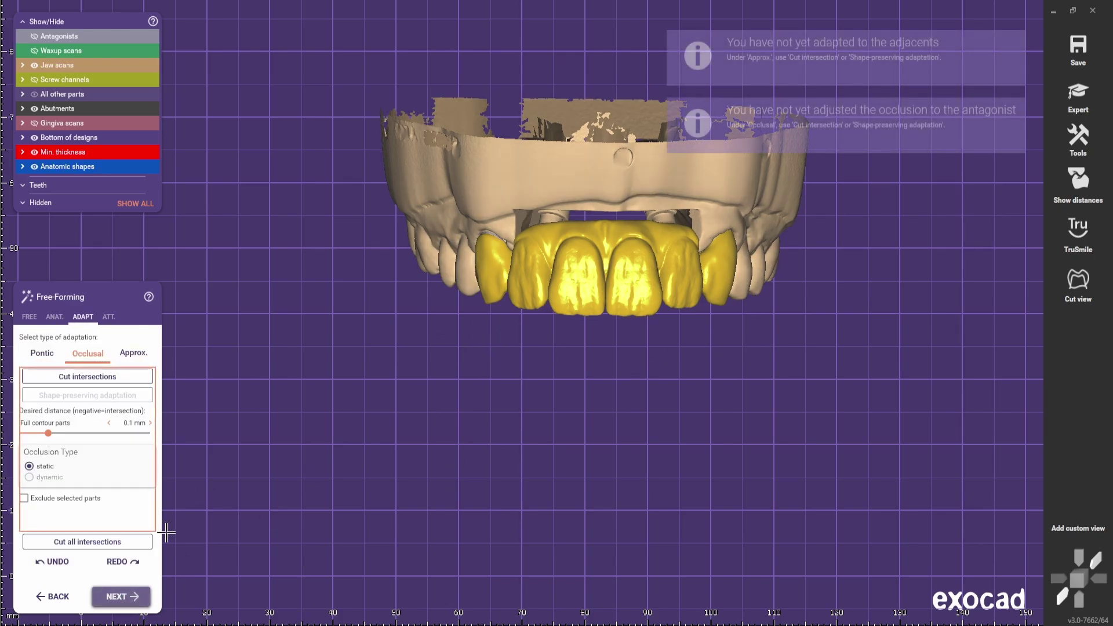
pyautogui.click(120, 597)
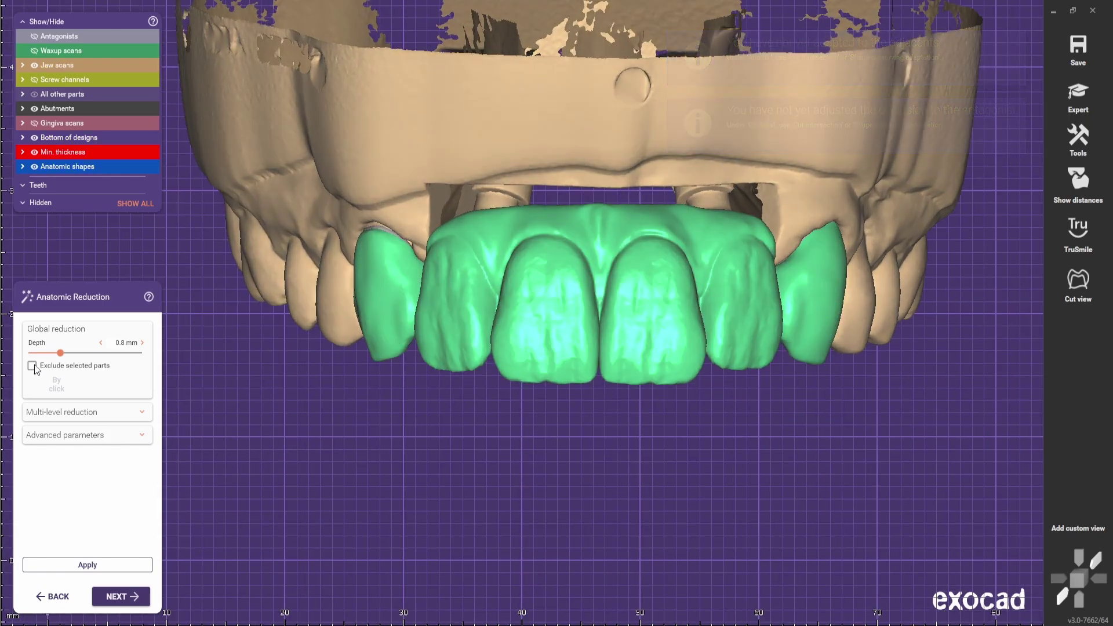
# Switch on Exclude selected parts and orbit to view the incisal edges
pyautogui.scroll(-3, 444, 342)
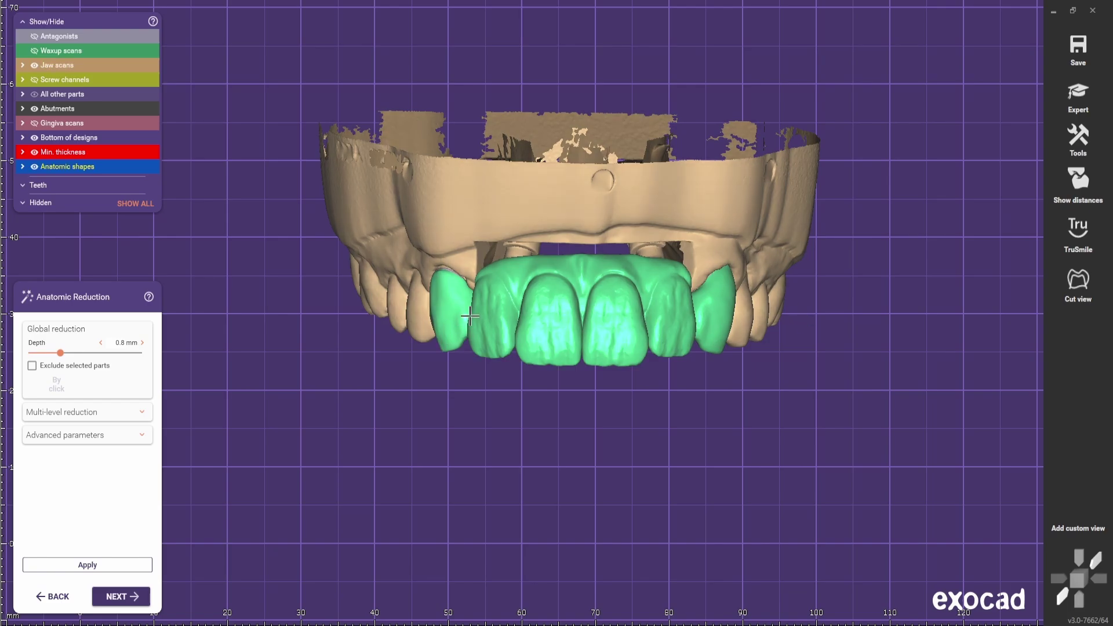
pyautogui.click(32, 366)
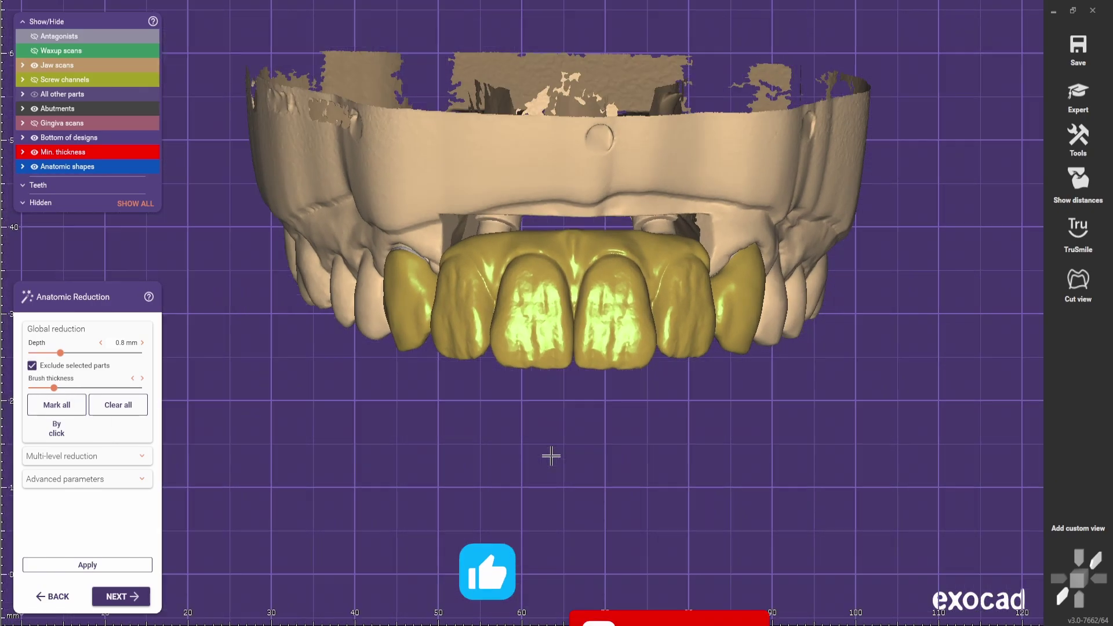
pyautogui.moveTo(552, 455); pyautogui.dragTo(600, 406, button='right')
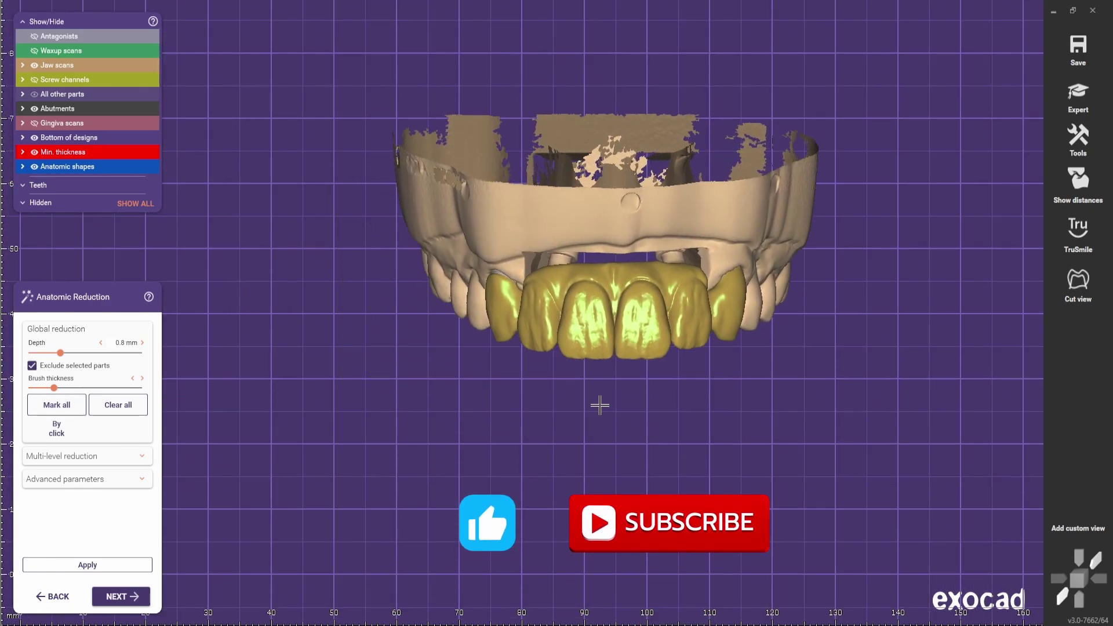
# Mark every bridge tooth, then unmark the central incisors so they get reduced
pyautogui.click(55, 406)
pyautogui.scroll(5, 698, 353)
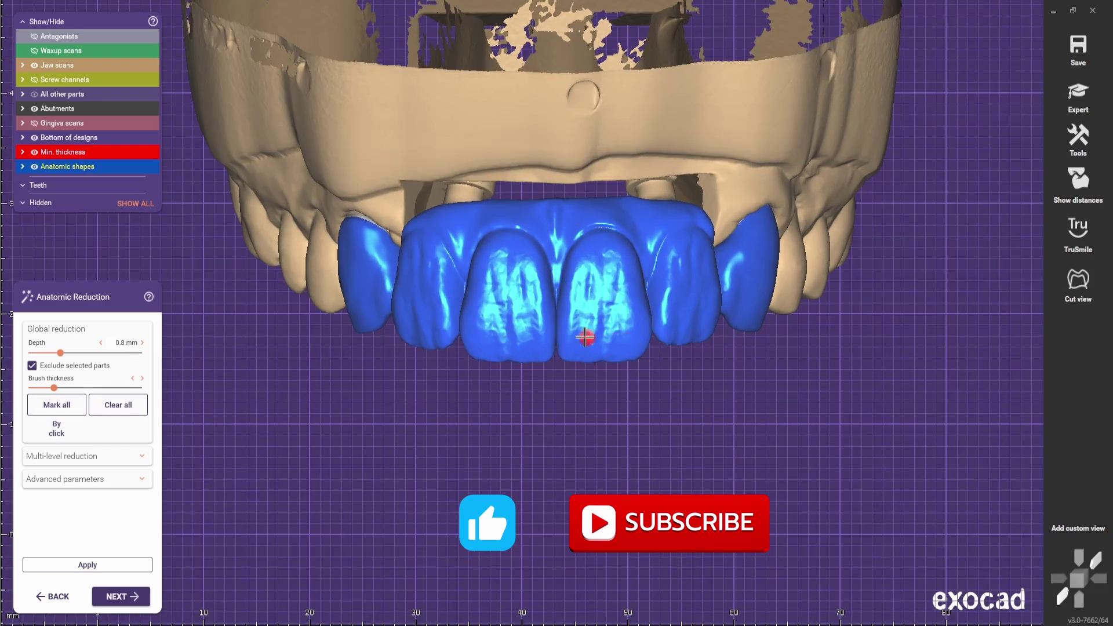
pyautogui.keyDown('ctrl'); pyautogui.scroll(3, 582, 318); pyautogui.keyUp('ctrl')
pyautogui.keyDown('ctrl'); pyautogui.scroll(4, 580, 316); pyautogui.keyUp('ctrl')
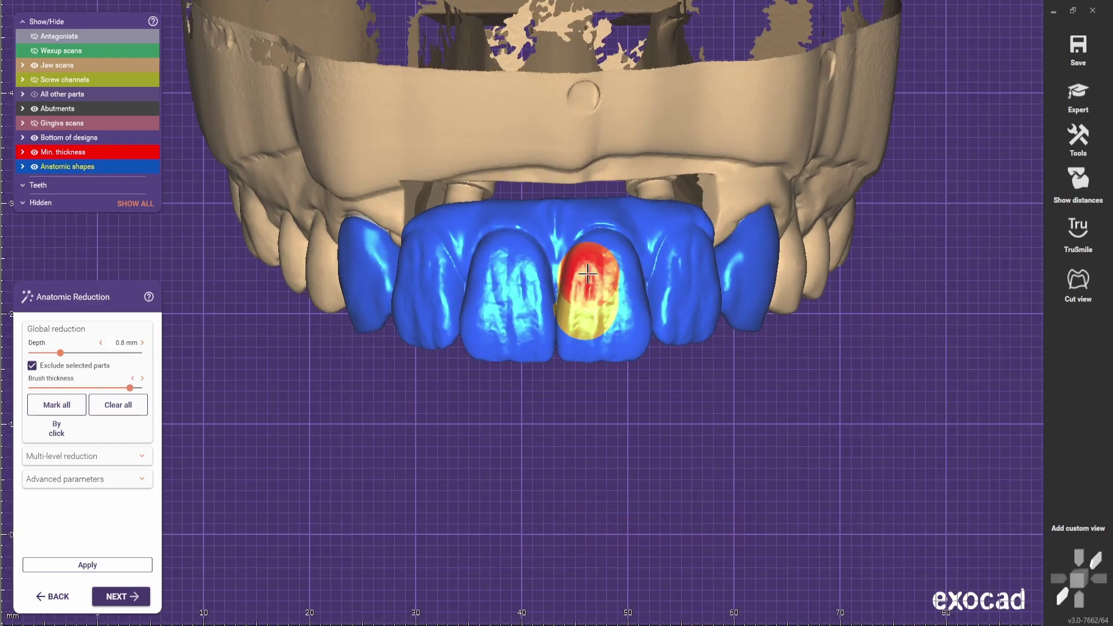
pyautogui.moveTo(579, 313)
pyautogui.mouseDown()
pyautogui.moveTo(570, 283)
pyautogui.moveTo(522, 291)
pyautogui.moveTo(517, 330)
pyautogui.moveTo(504, 282)
pyautogui.moveTo(524, 286)
pyautogui.moveTo(503, 286)
pyautogui.moveTo(561, 250)
pyautogui.moveTo(605, 253)
pyautogui.moveTo(519, 248)
pyautogui.moveTo(493, 273)
pyautogui.moveTo(492, 312)
pyautogui.moveTo(469, 290)
pyautogui.moveTo(473, 267)
pyautogui.moveTo(660, 254)
pyautogui.moveTo(658, 280)
pyautogui.moveTo(616, 298)
pyautogui.moveTo(621, 317)
pyautogui.moveTo(593, 327)
pyautogui.moveTo(551, 306)
pyautogui.moveTo(513, 323)
pyautogui.moveTo(521, 333)
pyautogui.moveTo(450, 285)
pyautogui.moveTo(434, 307)
pyautogui.moveTo(412, 268)
pyautogui.moveTo(458, 235)
pyautogui.moveTo(600, 226)
pyautogui.moveTo(684, 242)
pyautogui.moveTo(684, 317)
pyautogui.moveTo(604, 306)
pyautogui.moveTo(620, 330)
pyautogui.moveTo(514, 316)
pyautogui.mouseUp()
# Unmark the left lateral crown's surface, including its lower edge, for reduction
pyautogui.moveTo(515, 316); pyautogui.dragTo(522, 323, button='right')
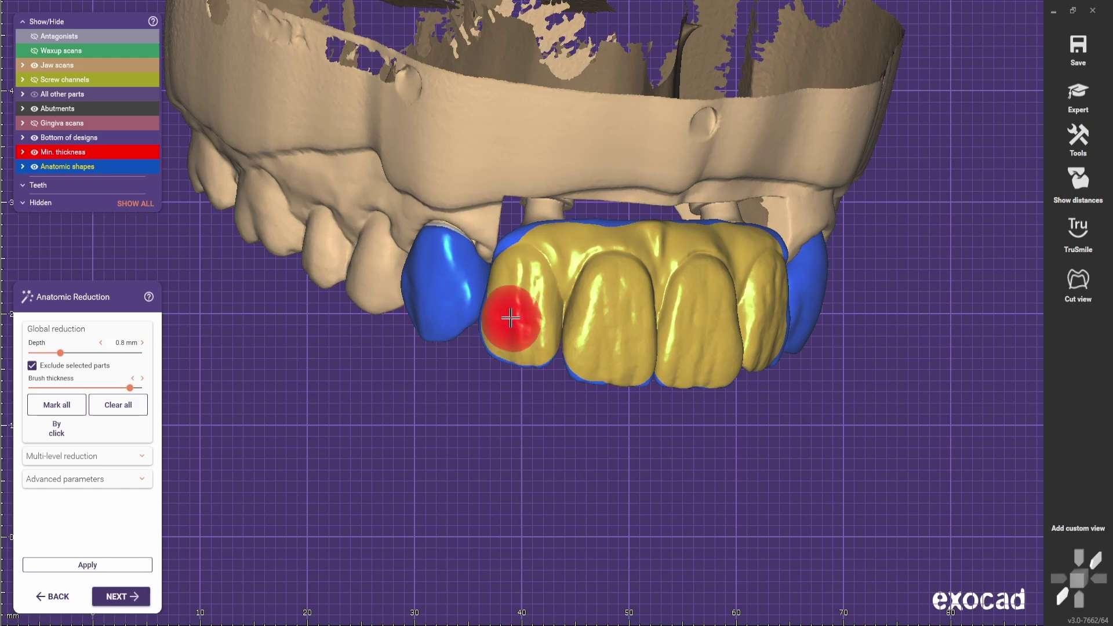
pyautogui.moveTo(579, 249)
pyautogui.mouseDown(button='right')
pyautogui.moveTo(447, 261)
pyautogui.moveTo(708, 303)
pyautogui.mouseUp(button='right')
pyautogui.scroll(3, 447, 261)
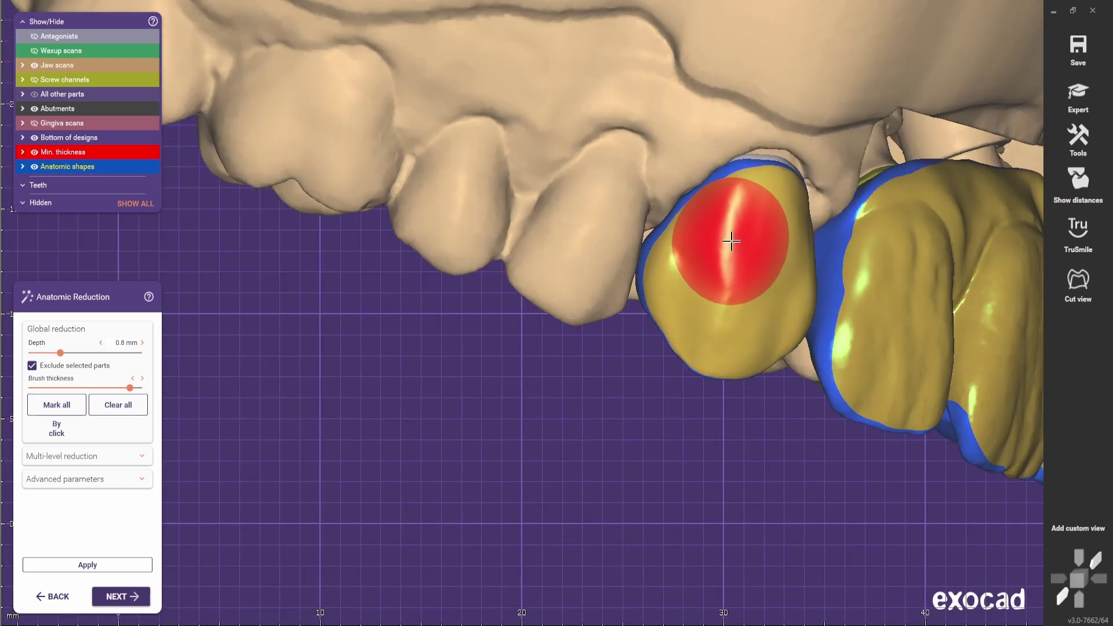
pyautogui.moveTo(731, 241)
pyautogui.mouseDown()
pyautogui.moveTo(769, 227)
pyautogui.moveTo(743, 225)
pyautogui.moveTo(691, 276)
pyautogui.moveTo(732, 254)
pyautogui.mouseUp()
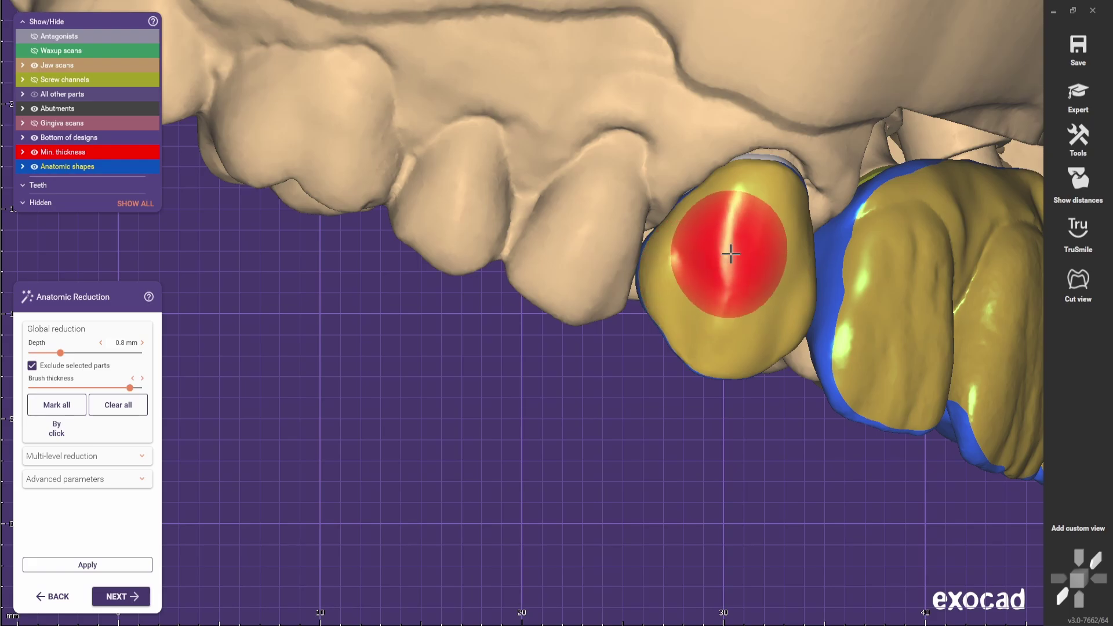
pyautogui.moveTo(731, 253)
pyautogui.mouseDown(button='right')
pyautogui.moveTo(567, 285)
pyautogui.moveTo(410, 280)
pyautogui.mouseUp(button='right')
pyautogui.moveTo(437, 318); pyautogui.dragTo(722, 376, button='right')
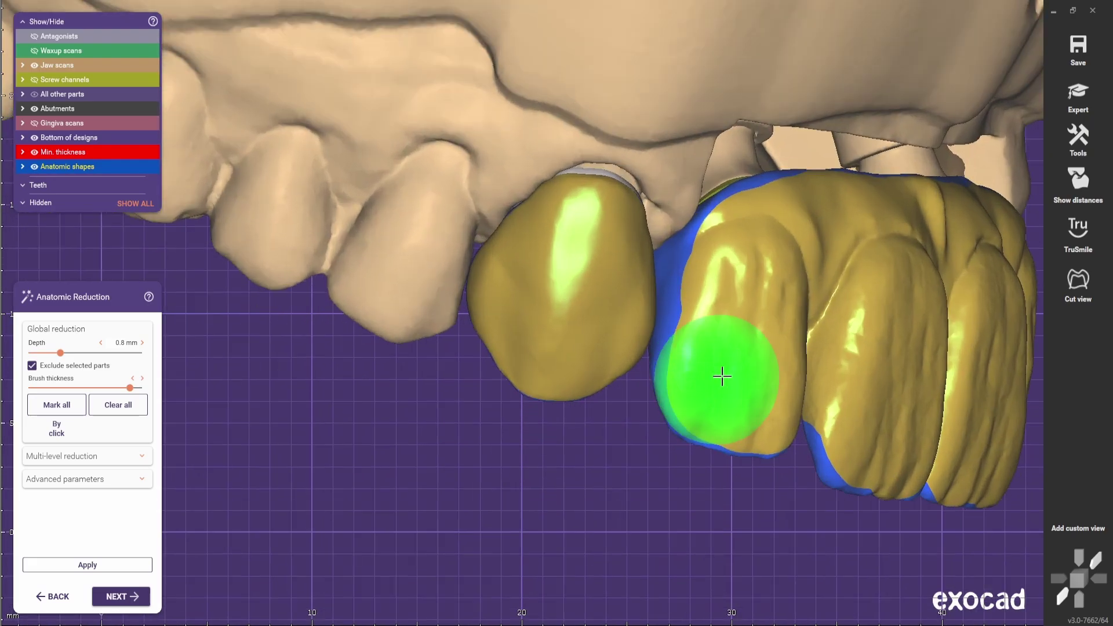
pyautogui.moveTo(722, 377)
pyautogui.mouseDown()
pyautogui.moveTo(748, 385)
pyautogui.moveTo(719, 374)
pyautogui.moveTo(719, 321)
pyautogui.moveTo(745, 254)
pyautogui.moveTo(696, 224)
pyautogui.moveTo(721, 249)
pyautogui.moveTo(783, 249)
pyautogui.mouseUp()
pyautogui.keyDown('ctrl'); pyautogui.scroll(-4, 725, 281); pyautogui.keyUp('ctrl')
pyautogui.moveTo(783, 249)
pyautogui.mouseDown(button='right')
pyautogui.moveTo(621, 315)
pyautogui.moveTo(423, 368)
pyautogui.mouseUp(button='right')
pyautogui.moveTo(552, 410)
pyautogui.mouseDown(button='right')
pyautogui.moveTo(787, 421)
pyautogui.moveTo(778, 390)
pyautogui.moveTo(537, 437)
pyautogui.mouseUp(button='right')
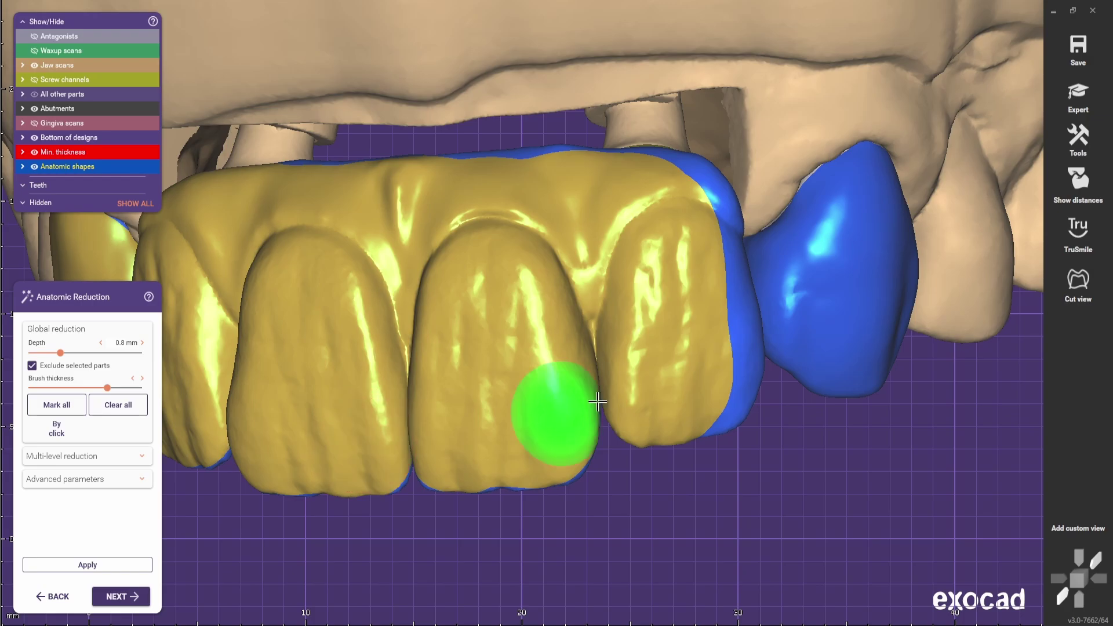
# Paint reduction across the bridge's facial surface and the full-contour end tooth
pyautogui.moveTo(658, 204); pyautogui.dragTo(427, 479, button='right')
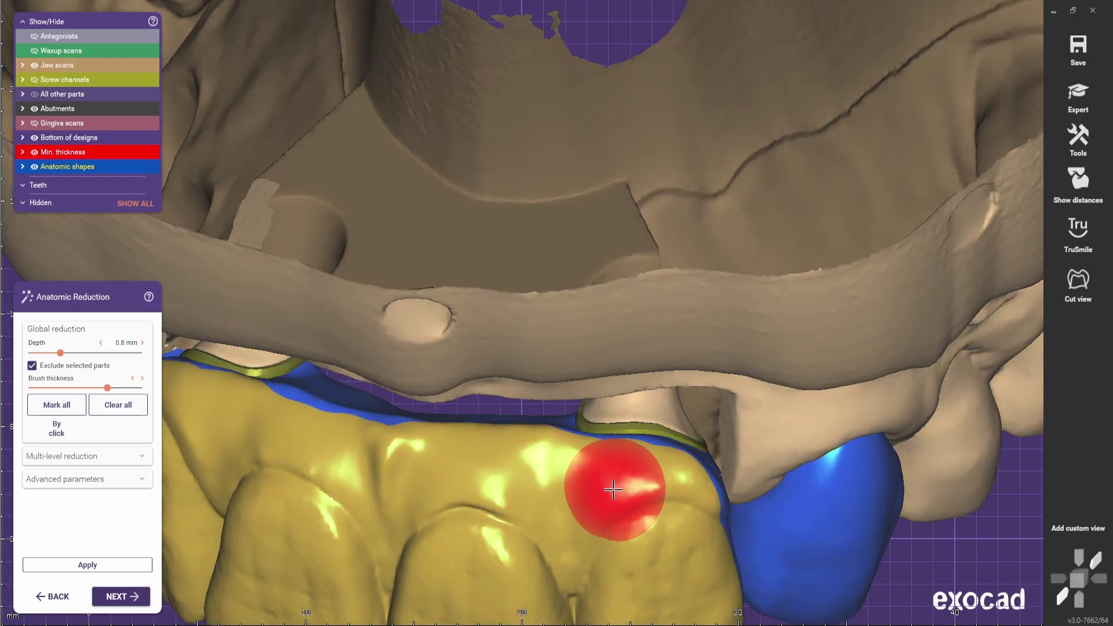
pyautogui.moveTo(601, 490)
pyautogui.mouseDown(button='right')
pyautogui.moveTo(567, 455)
pyautogui.moveTo(530, 465)
pyautogui.moveTo(609, 478)
pyautogui.mouseUp(button='right')
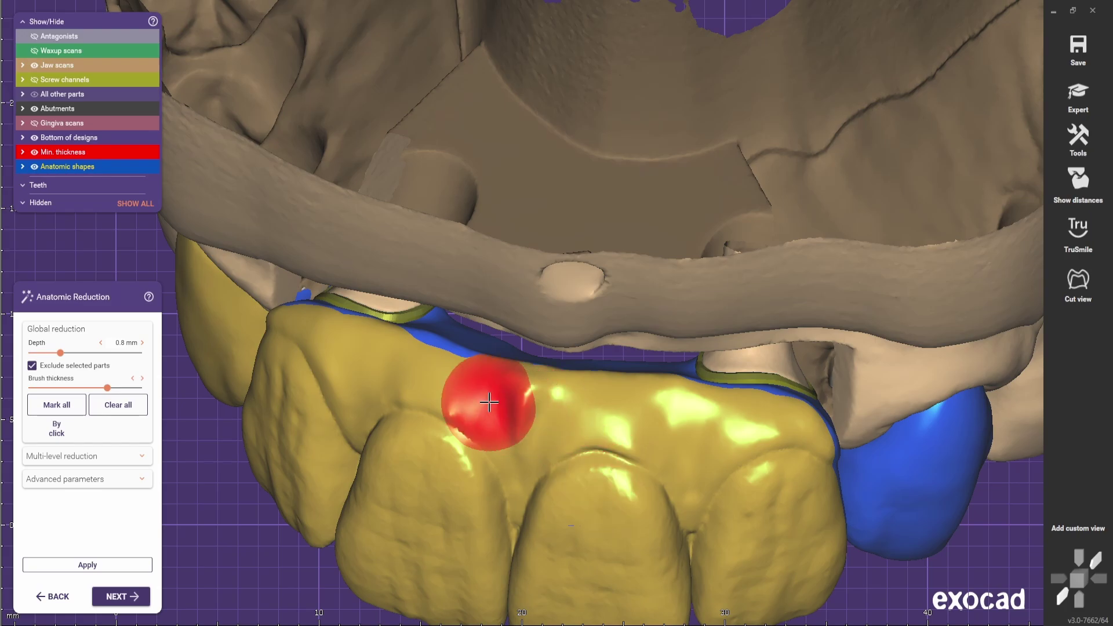
pyautogui.moveTo(390, 373); pyautogui.dragTo(526, 469, button='right')
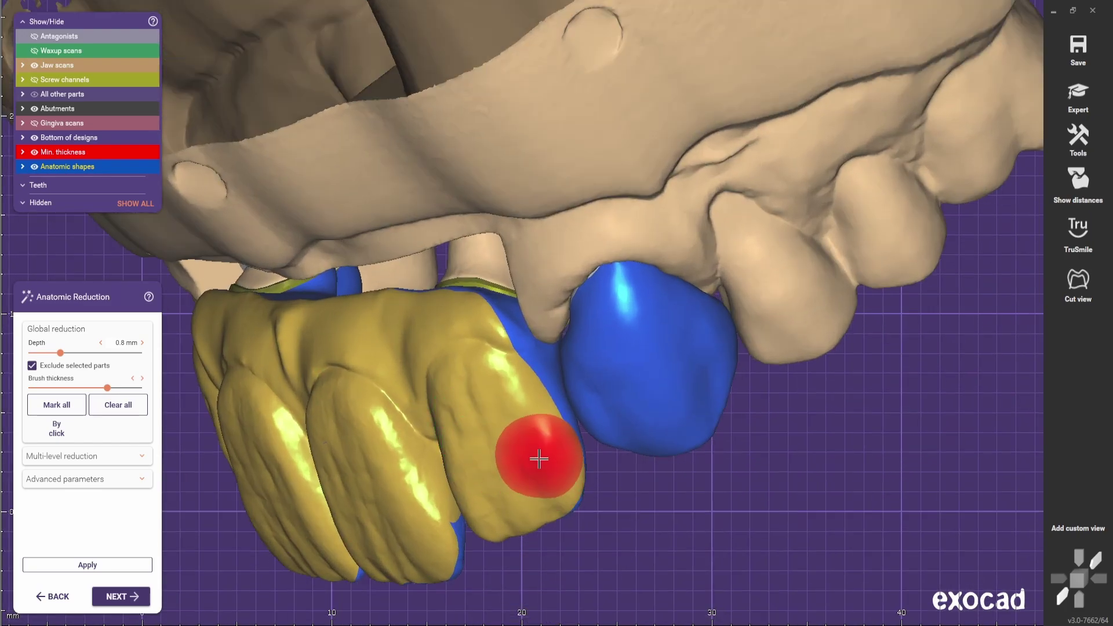
pyautogui.moveTo(438, 338); pyautogui.dragTo(652, 269, button='right')
pyautogui.keyDown('ctrl'); pyautogui.scroll(3, 652, 269); pyautogui.keyUp('ctrl')
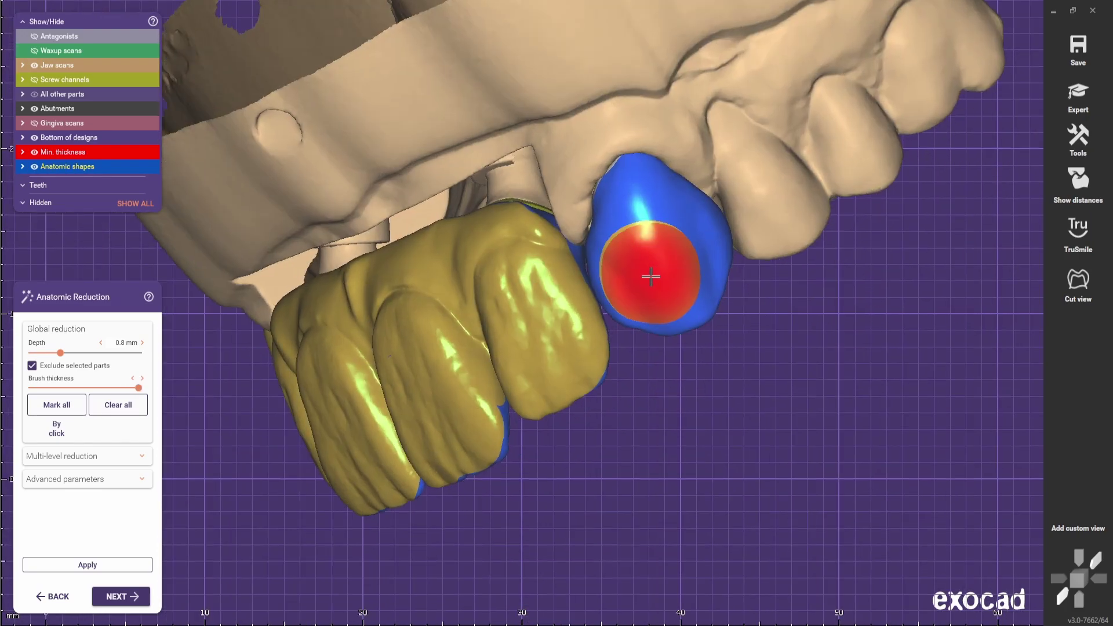
pyautogui.moveTo(649, 278)
pyautogui.mouseDown()
pyautogui.moveTo(651, 211)
pyautogui.moveTo(646, 243)
pyautogui.moveTo(689, 235)
pyautogui.mouseUp()
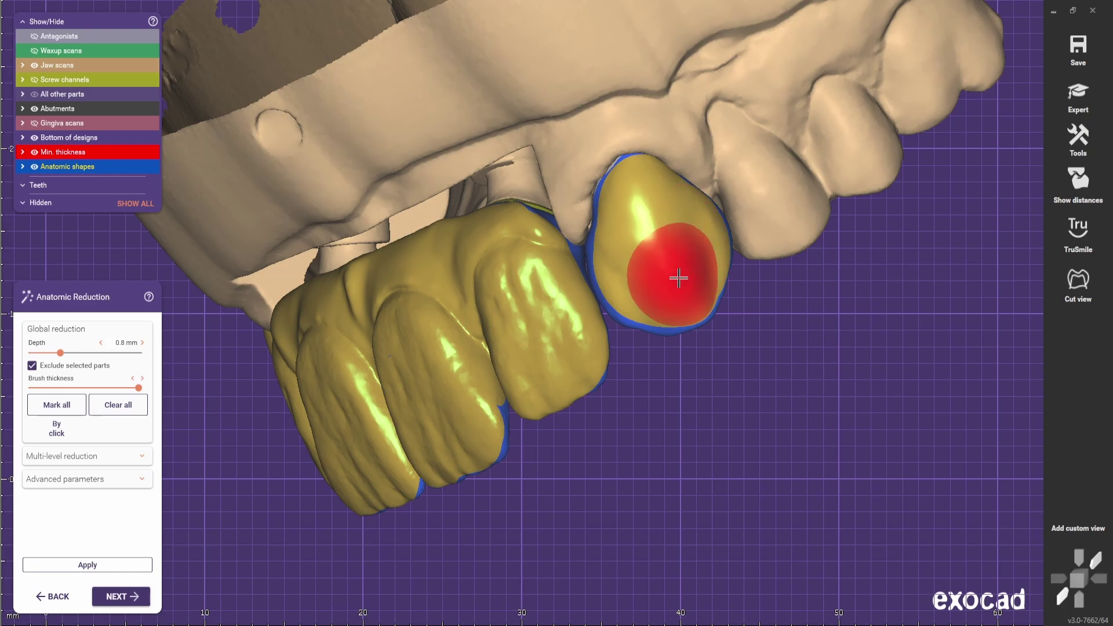
pyautogui.moveTo(688, 235); pyautogui.dragTo(803, 218, button='right')
pyautogui.scroll(3, 748, 256)
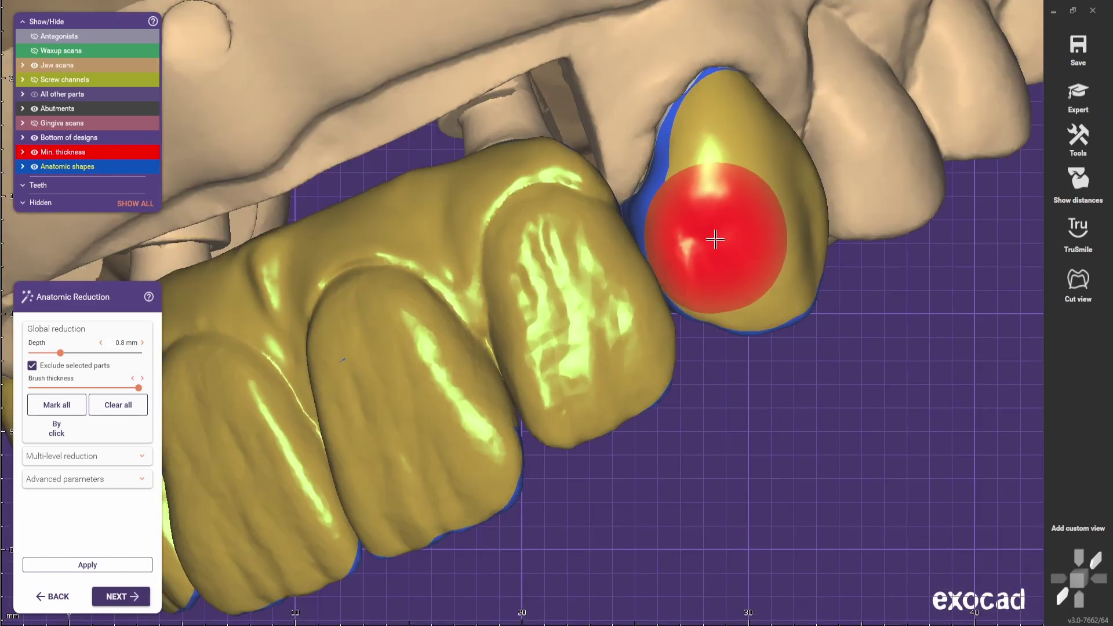
pyautogui.moveTo(688, 293); pyautogui.dragTo(264, 351, button='right')
pyautogui.keyDown('ctrl'); pyautogui.scroll(-3, 318, 360); pyautogui.keyUp('ctrl')
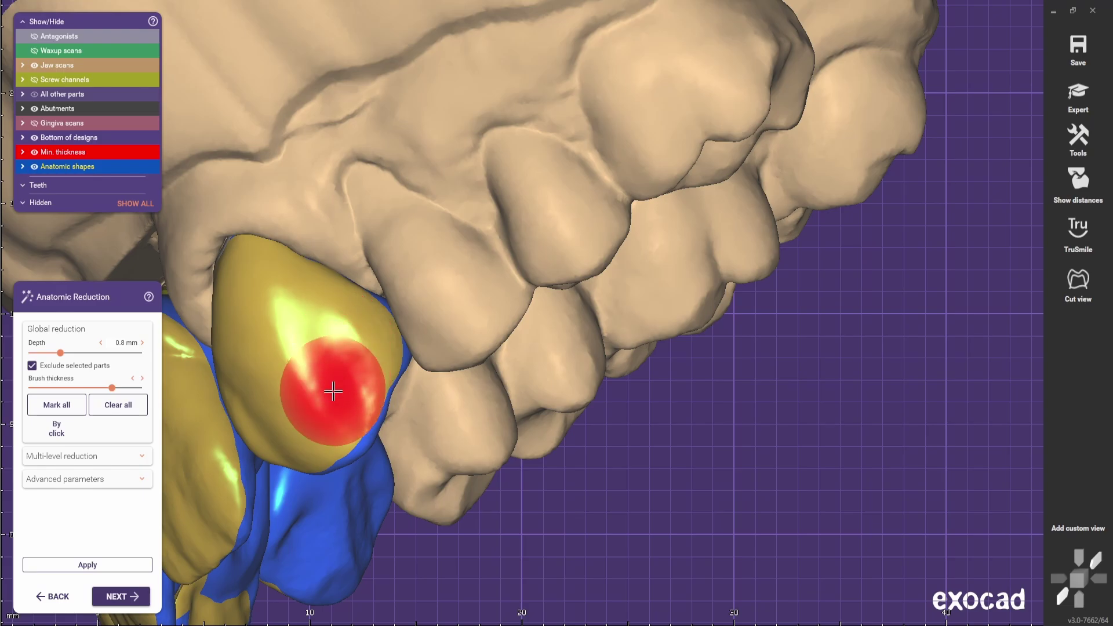
# Restore full anatomic contour on the bridge's palatal area
pyautogui.moveTo(323, 467)
pyautogui.mouseDown(button='right')
pyautogui.moveTo(311, 393)
pyautogui.moveTo(330, 376)
pyautogui.mouseUp(button='right')
pyautogui.keyDown('ctrl'); pyautogui.scroll(-3, 341, 402); pyautogui.keyUp('ctrl')
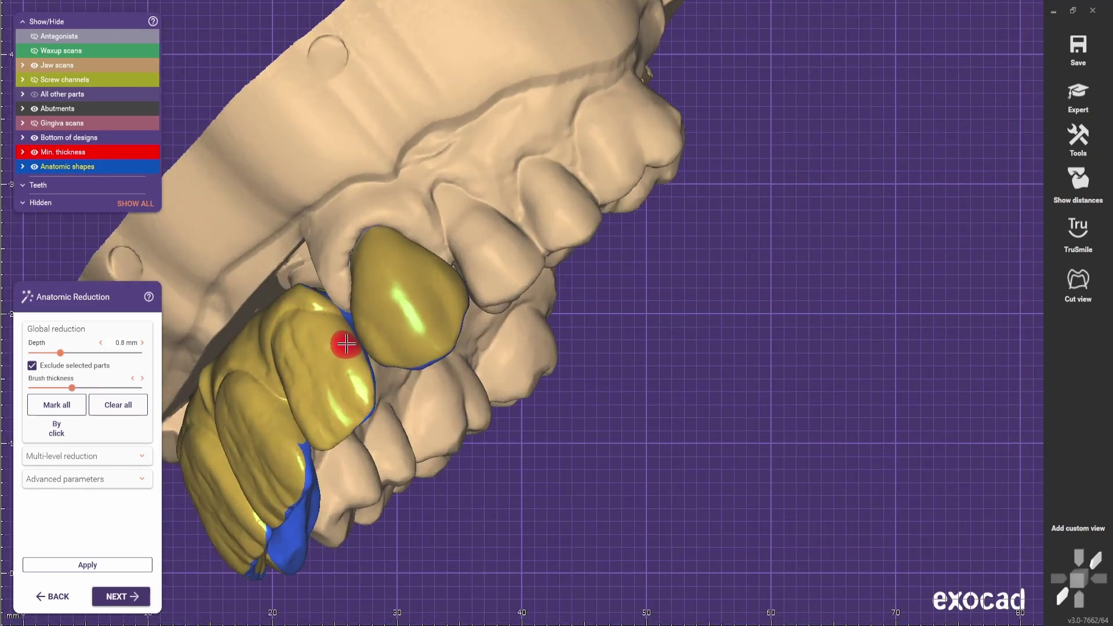
pyautogui.moveTo(313, 410); pyautogui.dragTo(271, 441, button='right')
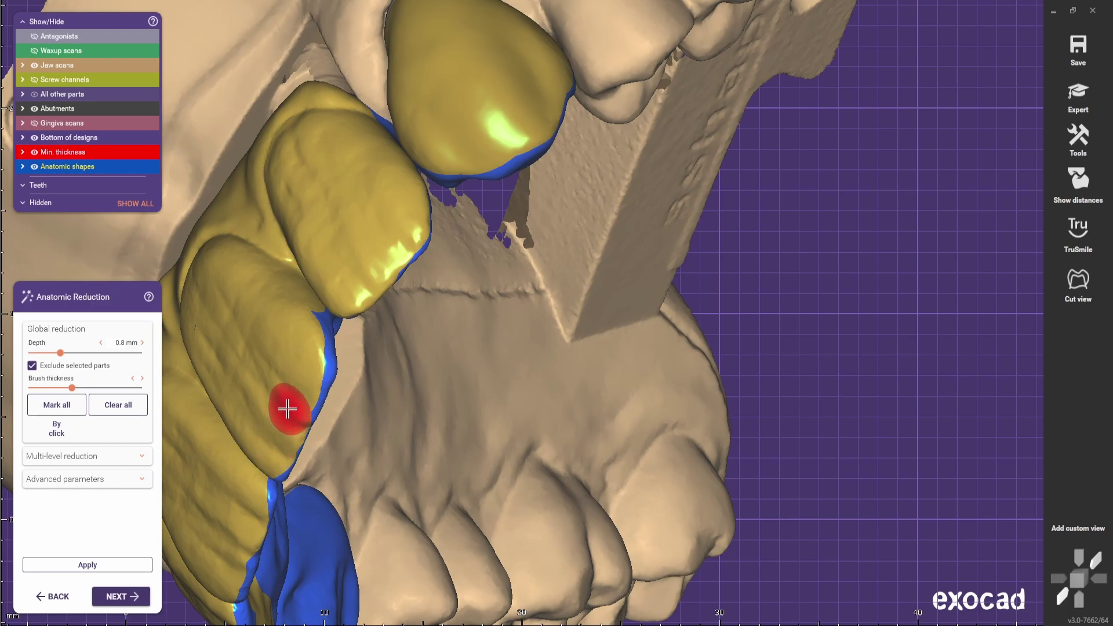
pyautogui.moveTo(305, 334)
pyautogui.mouseDown(button='right')
pyautogui.moveTo(288, 318)
pyautogui.moveTo(313, 387)
pyautogui.moveTo(276, 418)
pyautogui.moveTo(352, 307)
pyautogui.moveTo(286, 410)
pyautogui.mouseUp(button='right')
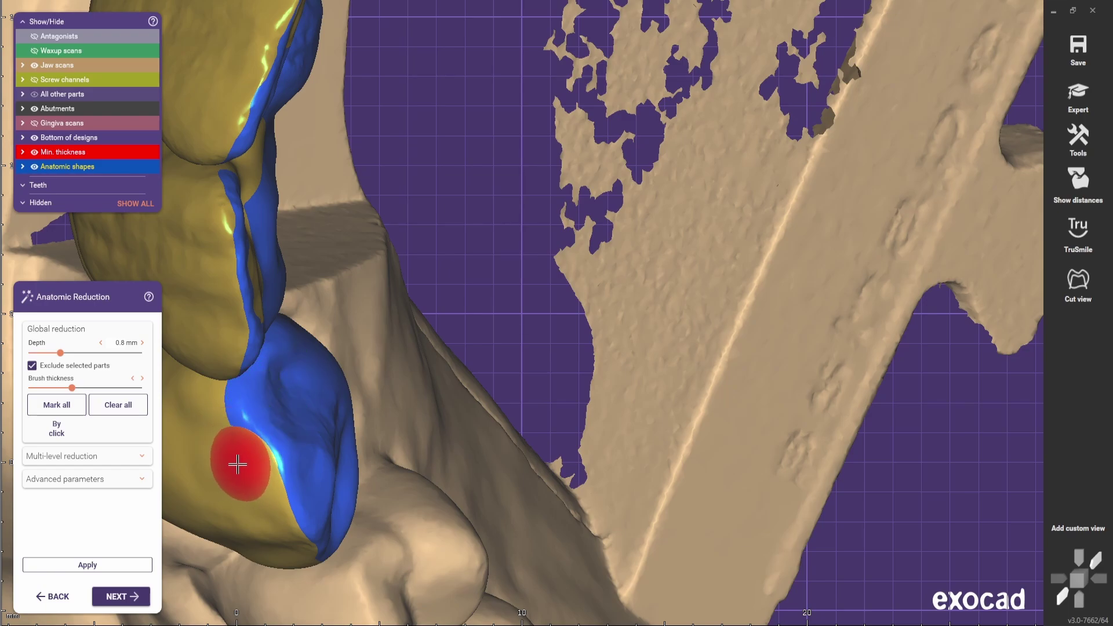
pyautogui.moveTo(211, 410); pyautogui.dragTo(280, 392, button='right')
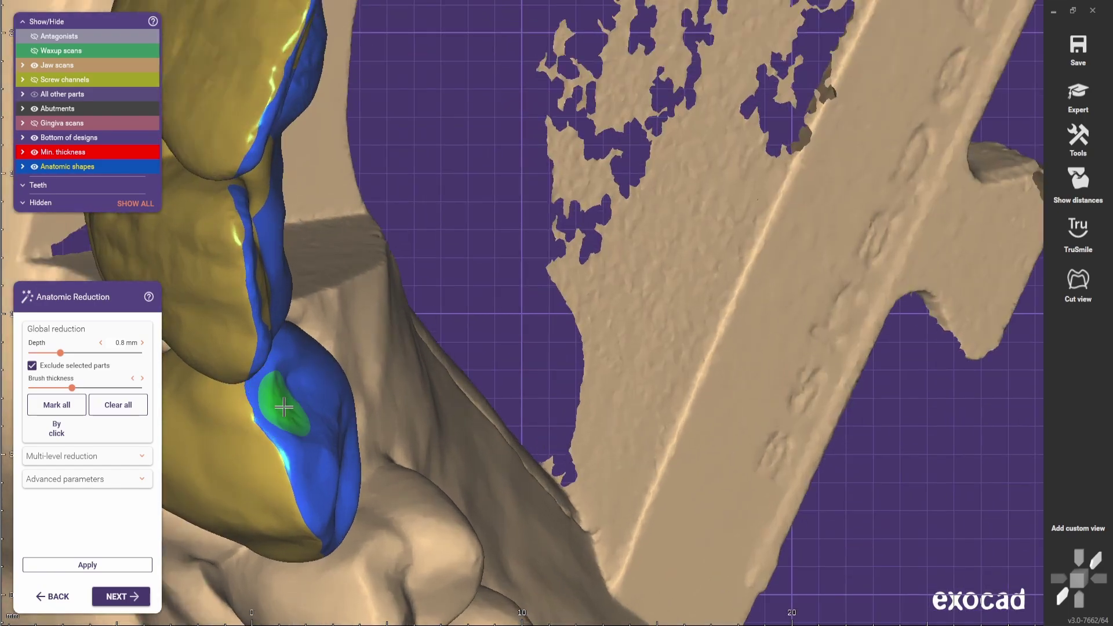
pyautogui.scroll(-5, 284, 408)
pyautogui.scroll(4, 462, 315)
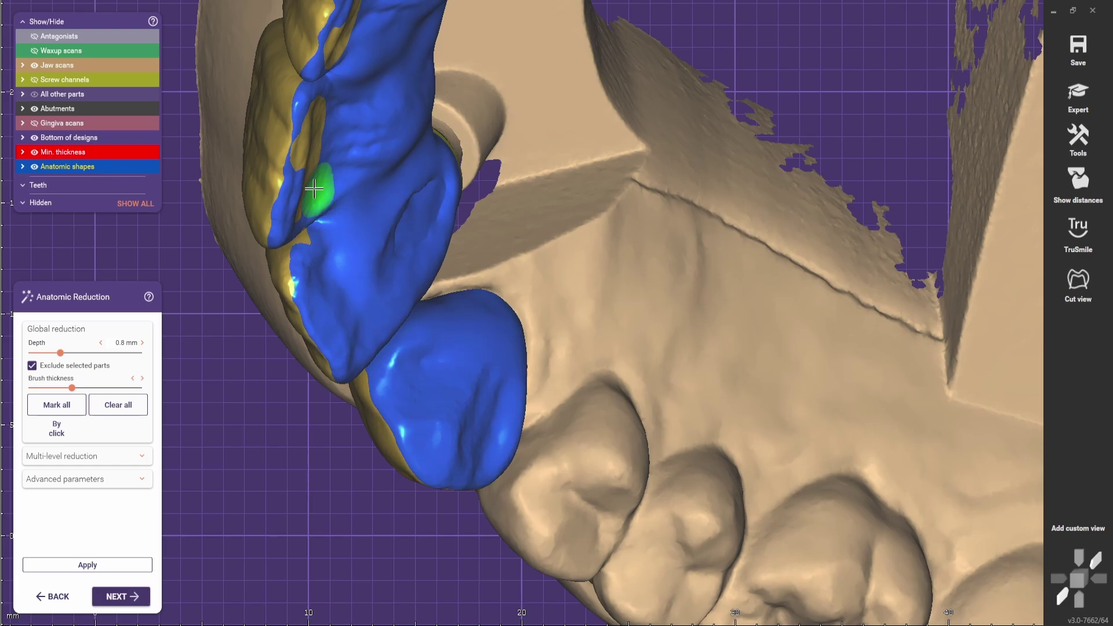
pyautogui.scroll(-4, 314, 188)
# Inspect the reduced crowns and build one crown's palatal edge back to full contour
pyautogui.moveTo(314, 189); pyautogui.dragTo(385, 298, button='right')
pyautogui.scroll(5, 385, 298)
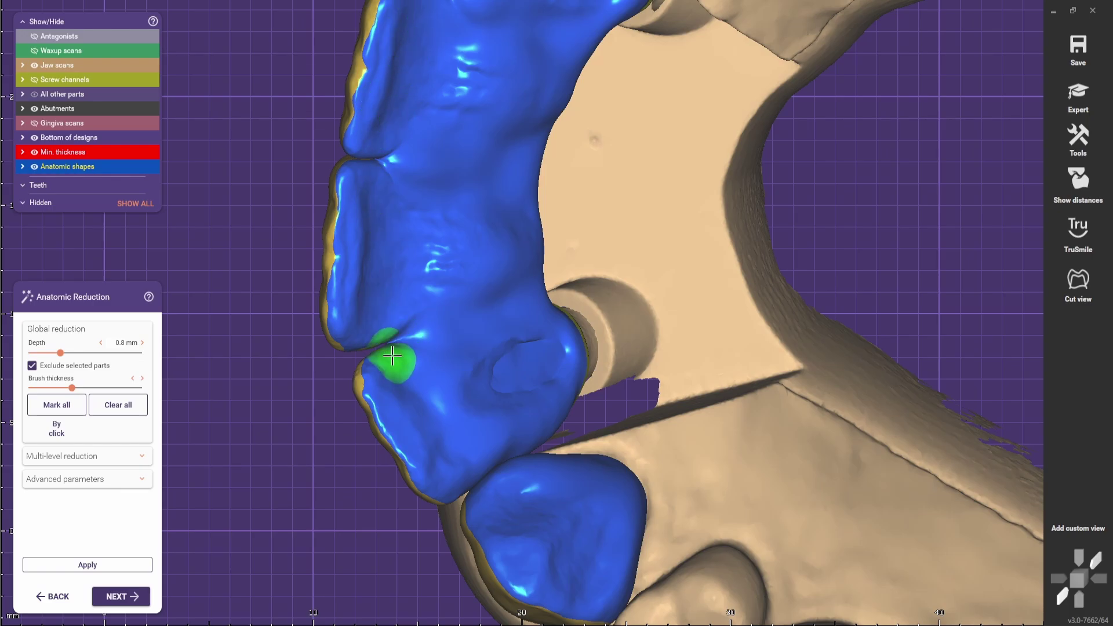
pyautogui.scroll(-3, 393, 356)
pyautogui.moveTo(393, 356); pyautogui.dragTo(517, 224, button='right')
pyautogui.scroll(4, 484, 332)
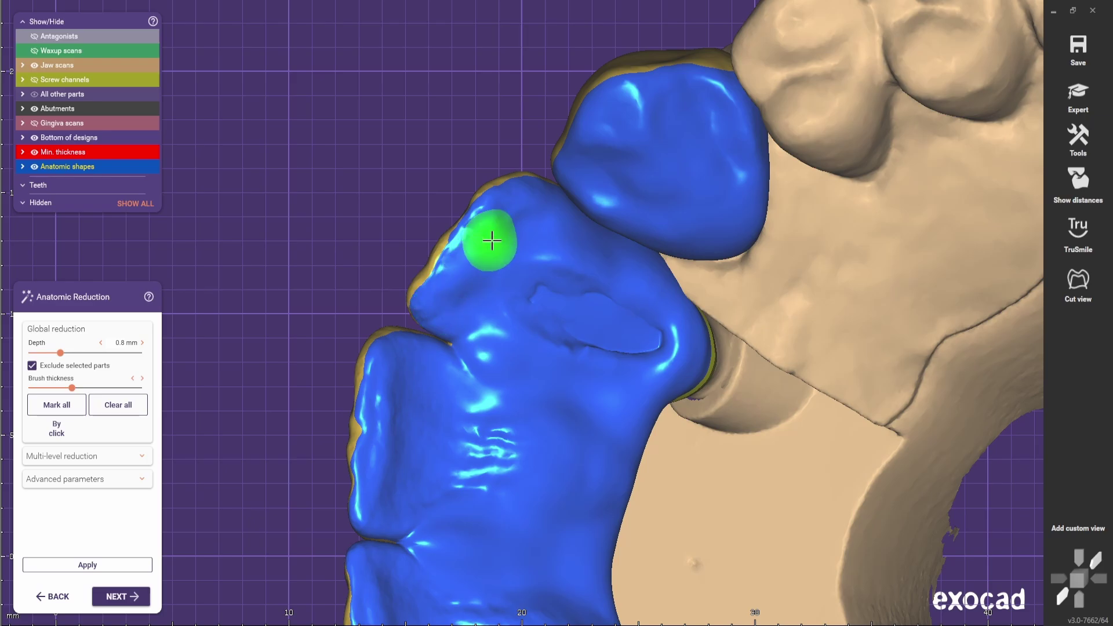
pyautogui.scroll(-3, 412, 487)
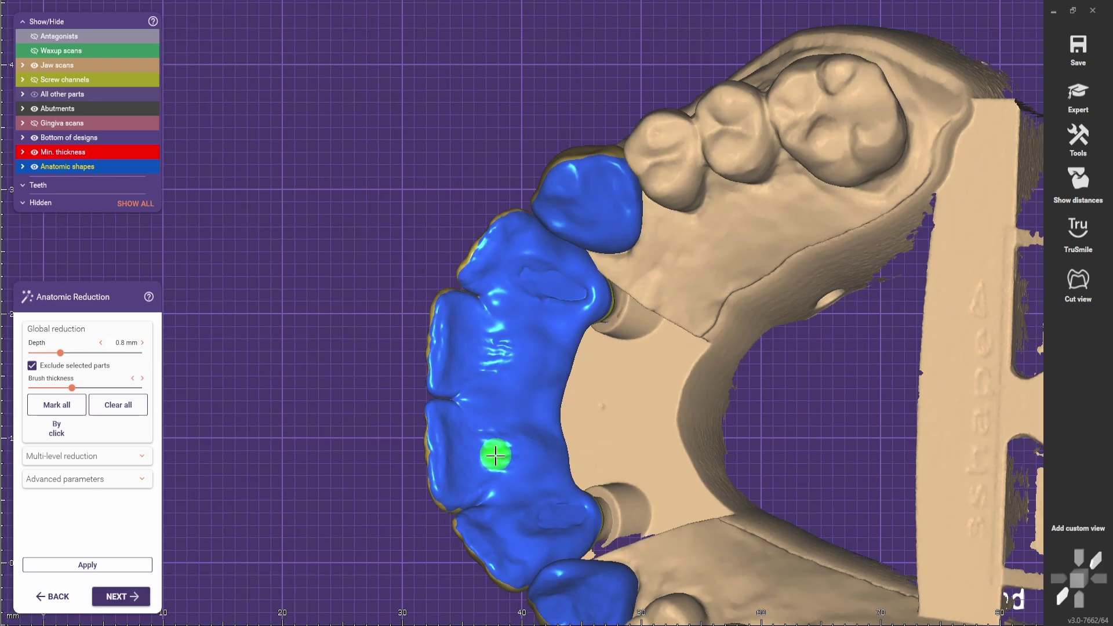
pyautogui.scroll(4, 497, 450)
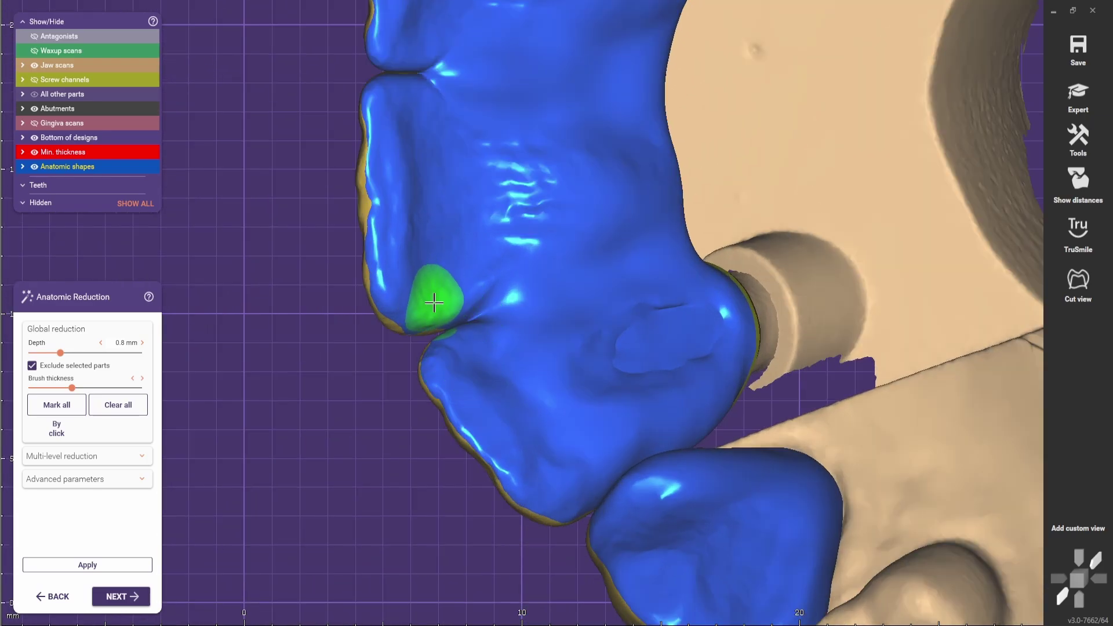
pyautogui.moveTo(433, 302); pyautogui.dragTo(509, 266, button='right')
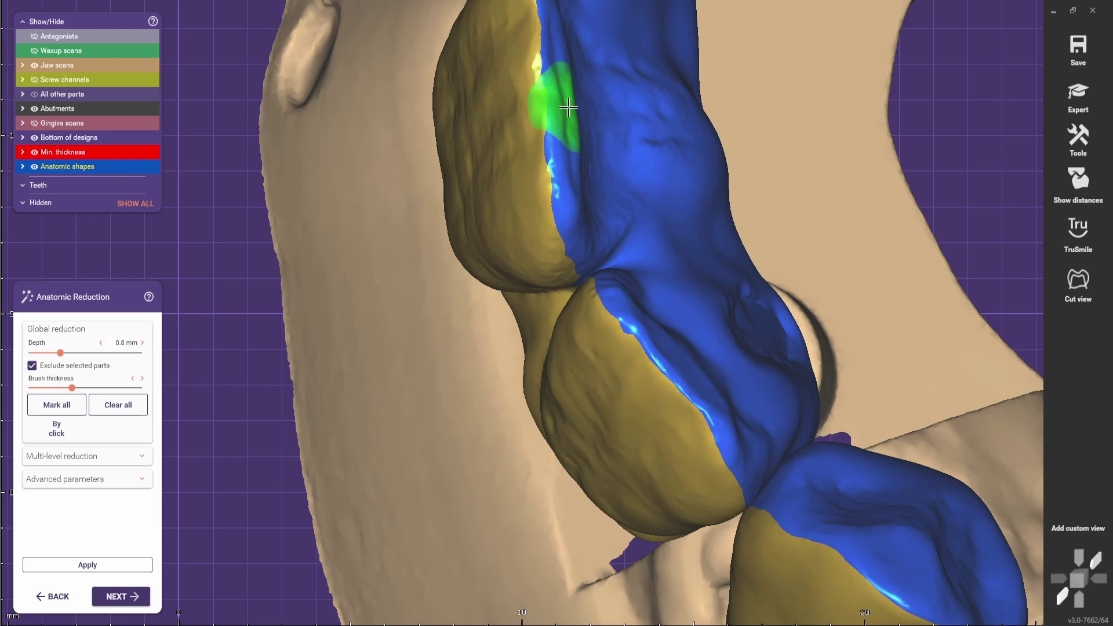
pyautogui.scroll(-3, 569, 125)
pyautogui.scroll(4, 487, 358)
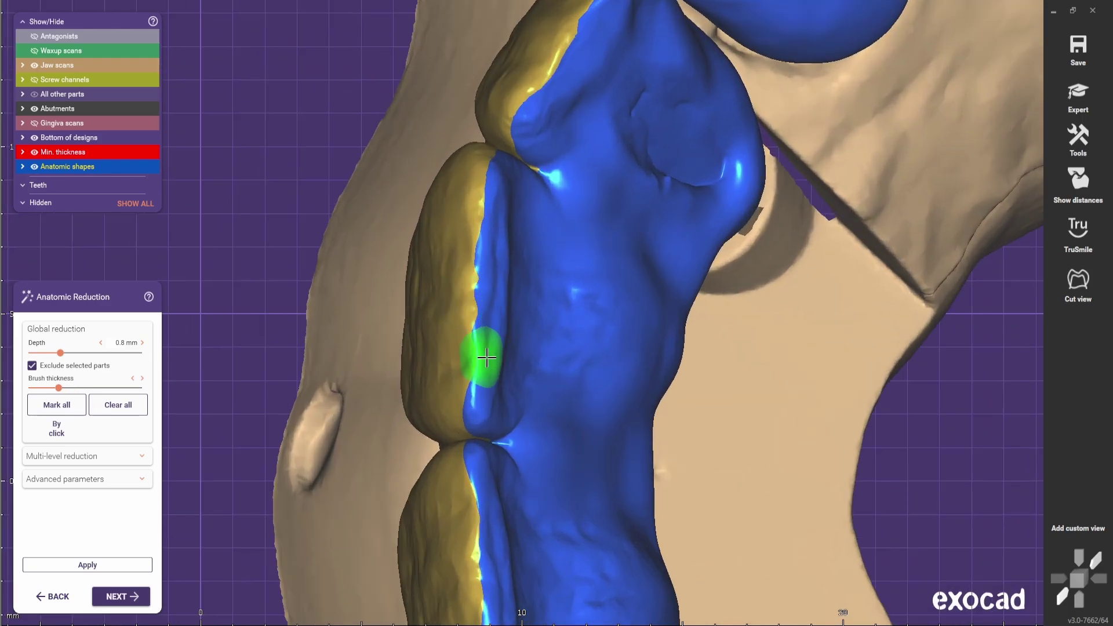
pyautogui.scroll(-3, 587, 284)
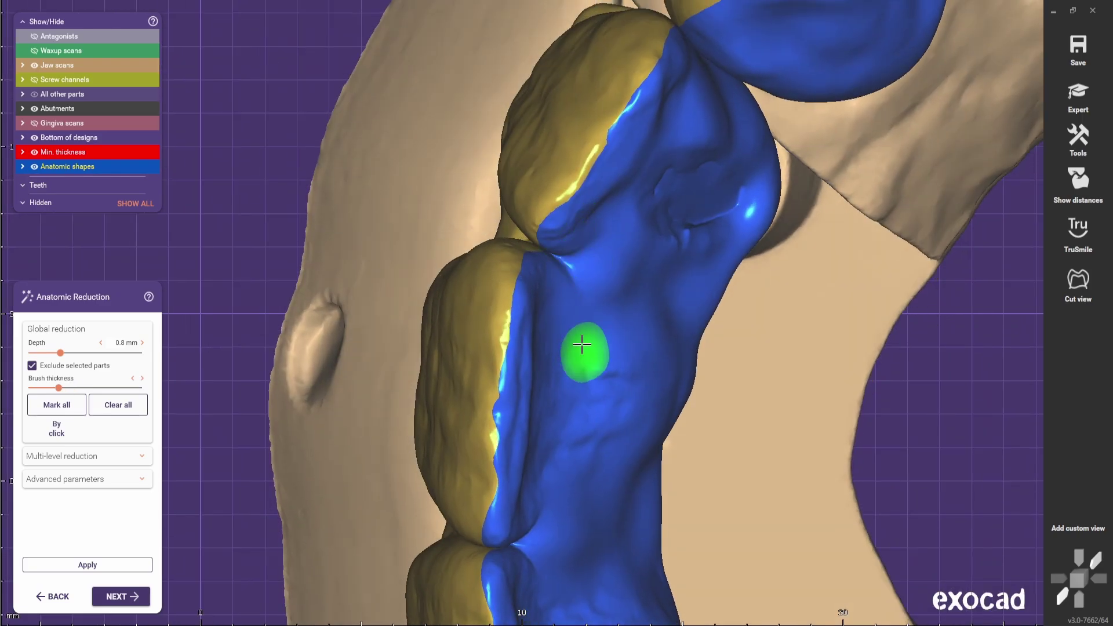
pyautogui.scroll(3, 516, 311)
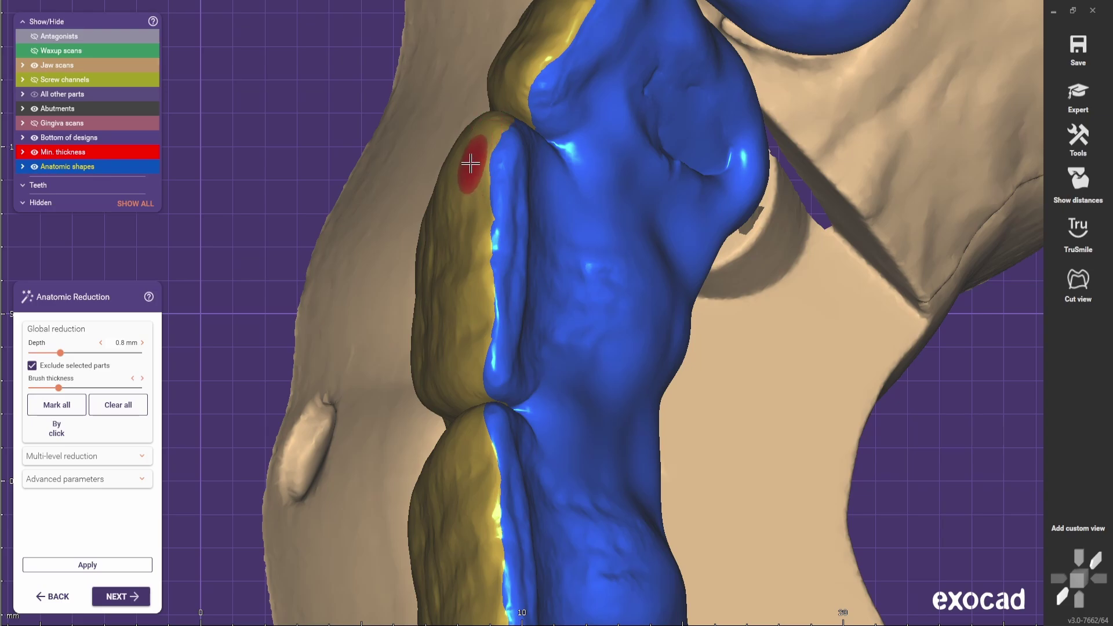
pyautogui.moveTo(556, 232)
pyautogui.mouseDown(button='right')
pyautogui.moveTo(557, 256)
pyautogui.moveTo(465, 350)
pyautogui.mouseUp(button='right')
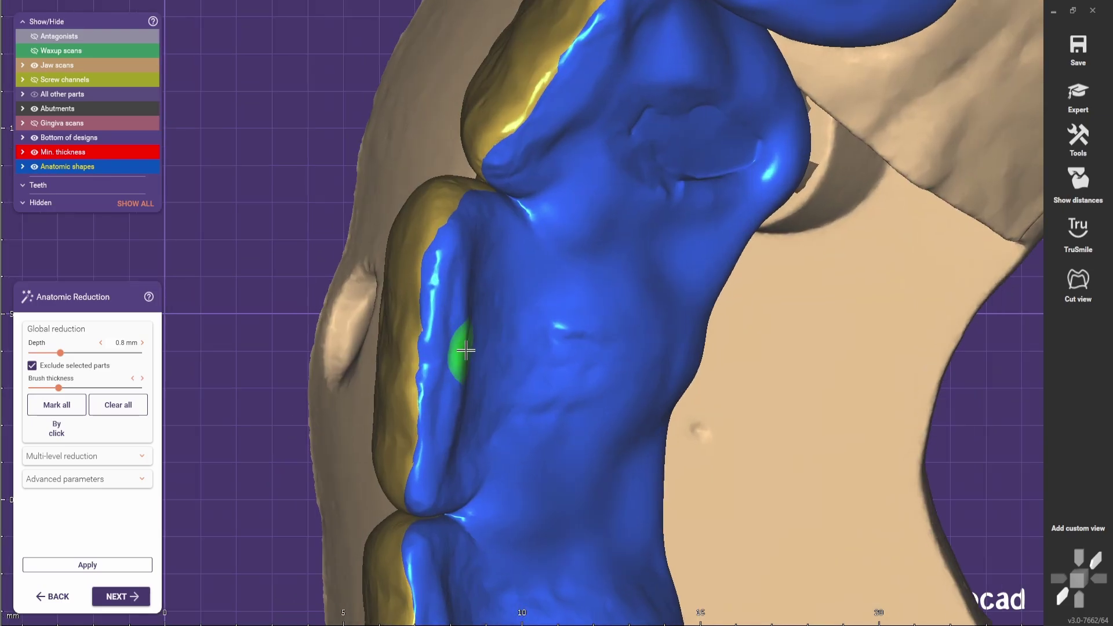
pyautogui.scroll(-2, 505, 316)
pyautogui.scroll(3, 529, 204)
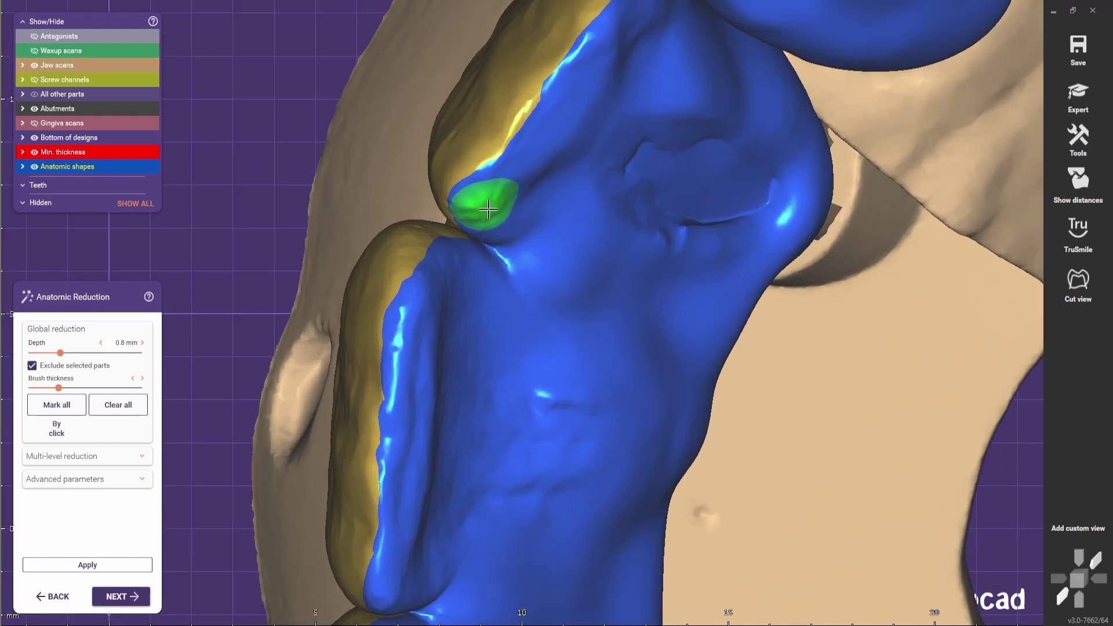
pyautogui.moveTo(489, 209)
pyautogui.mouseDown()
pyautogui.moveTo(530, 154)
pyautogui.moveTo(479, 125)
pyautogui.mouseUp()
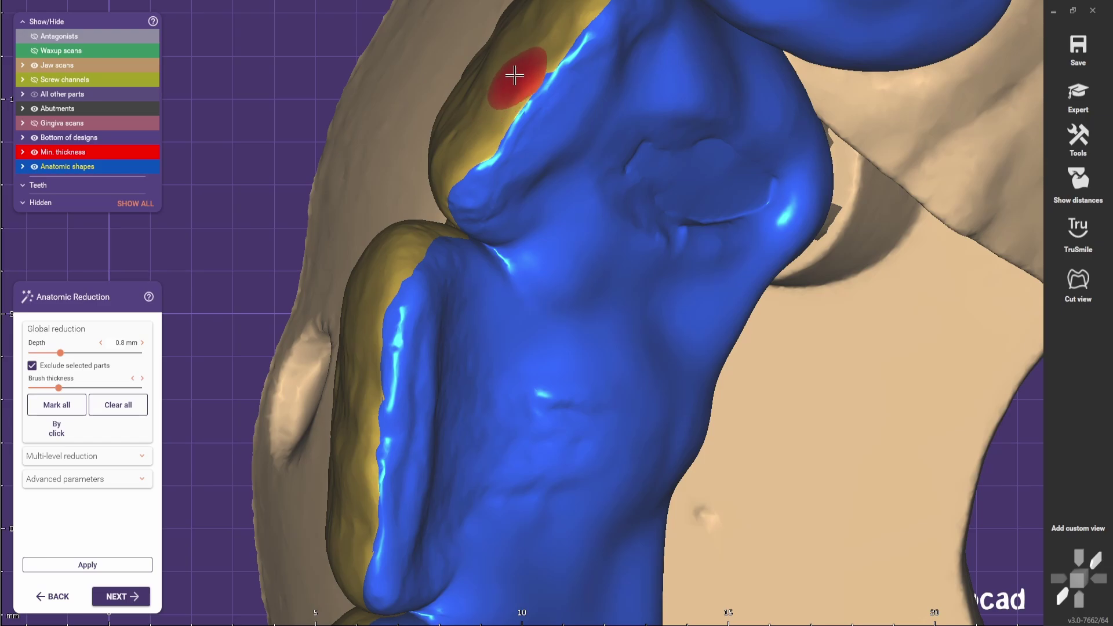
pyautogui.scroll(-5, 514, 76)
pyautogui.moveTo(651, 179); pyautogui.dragTo(326, 325, button='right')
pyautogui.scroll(5, 573, 364)
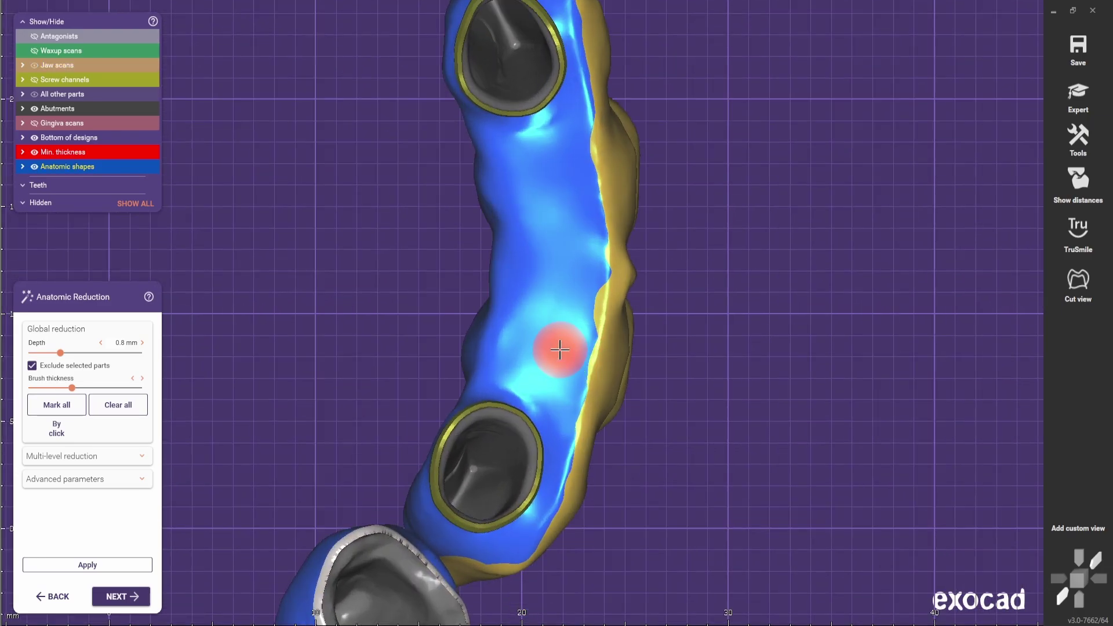
pyautogui.keyDown('ctrl'); pyautogui.scroll(2, 561, 278); pyautogui.keyUp('ctrl')
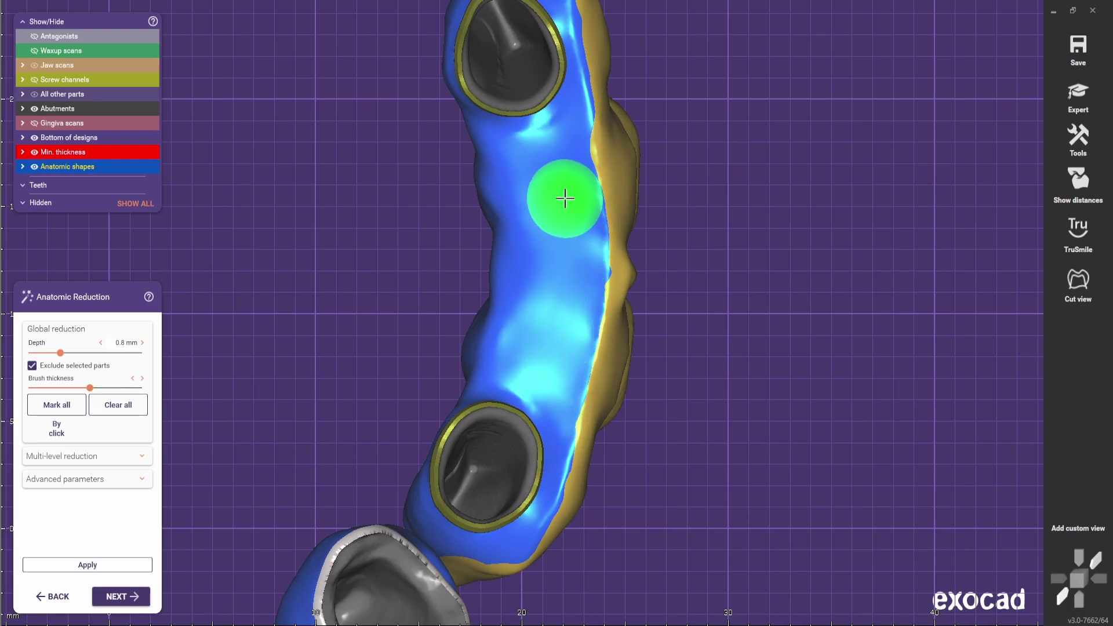
pyautogui.scroll(-3, 522, 174)
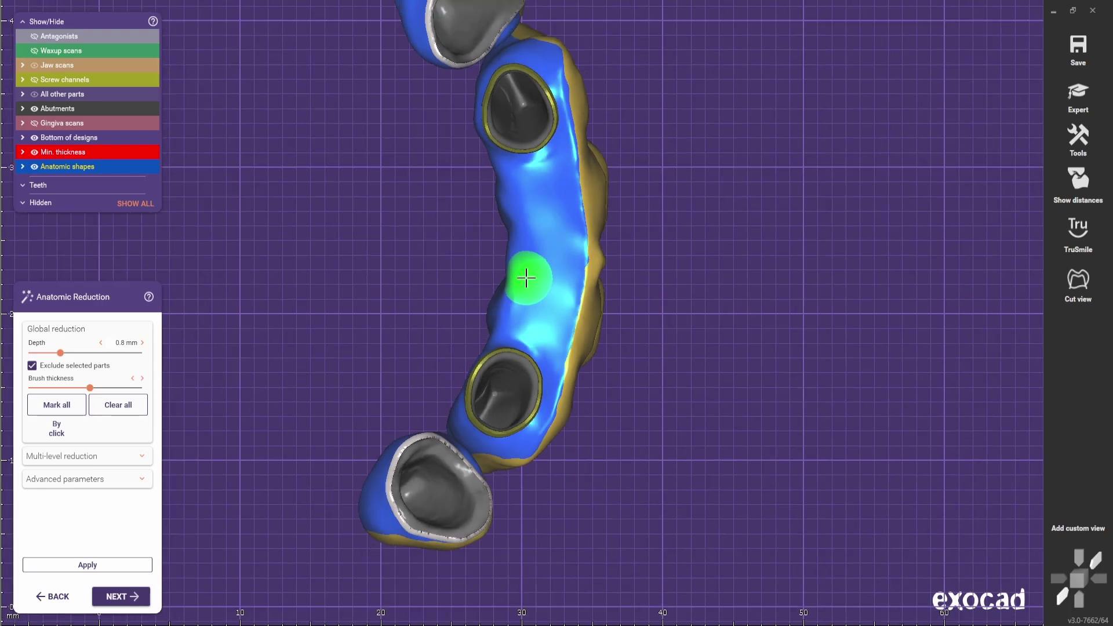
pyautogui.scroll(6, 574, 337)
pyautogui.keyDown('shift'); pyautogui.scroll(-3, 586, 273); pyautogui.keyUp('shift')
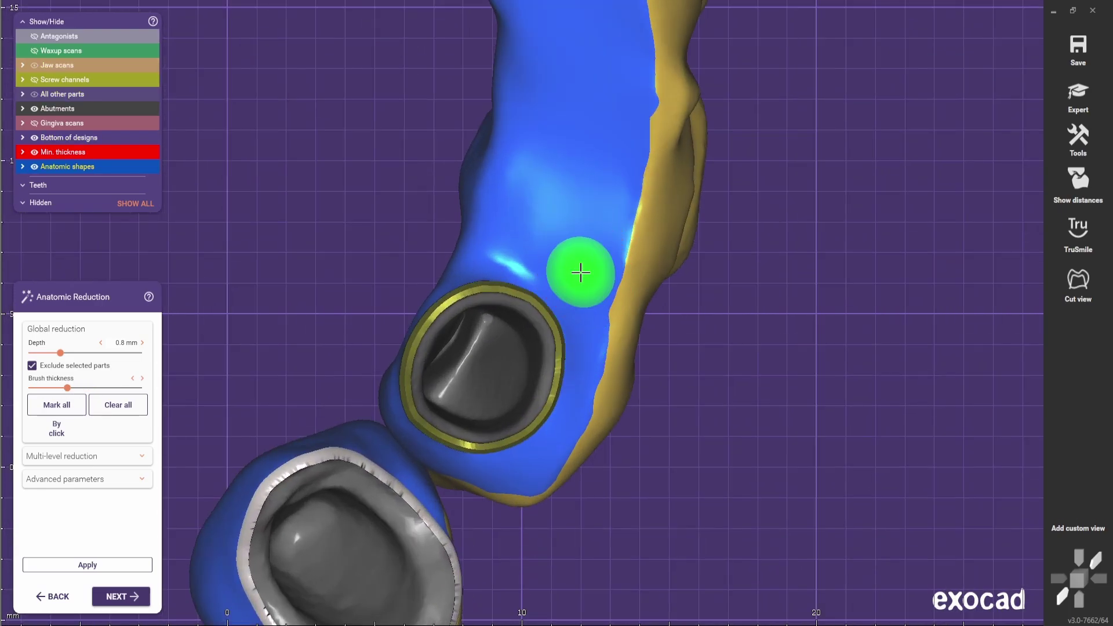
pyautogui.scroll(-3, 476, 436)
pyautogui.scroll(4, 551, 406)
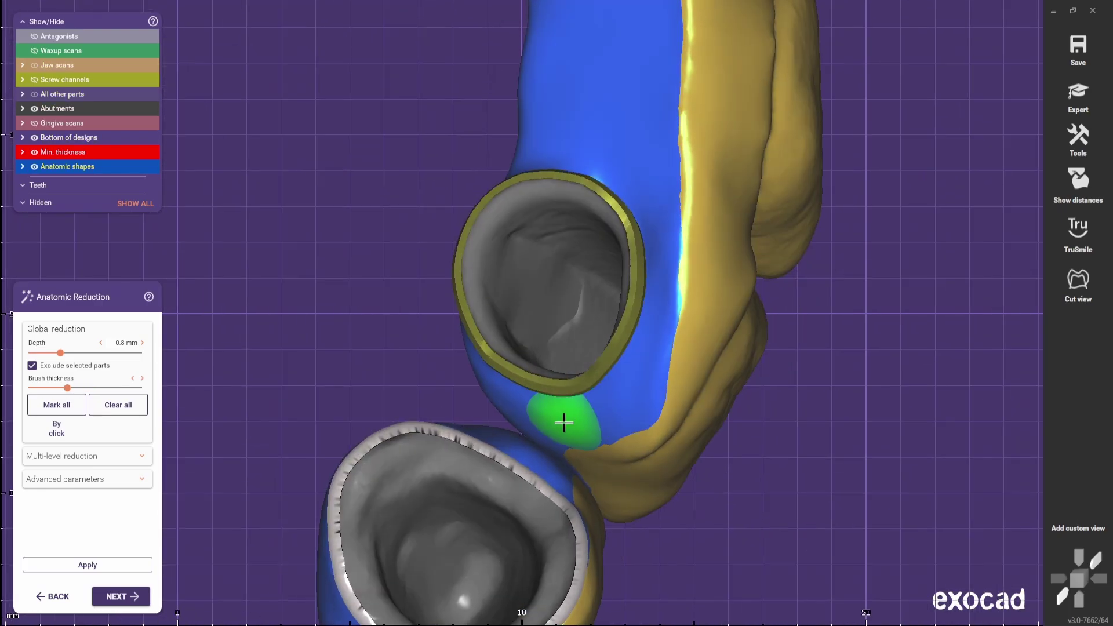
pyautogui.scroll(-3, 572, 417)
pyautogui.scroll(3, 574, 425)
pyautogui.keyDown('ctrl'); pyautogui.rightClick(573, 425); pyautogui.keyUp('ctrl')
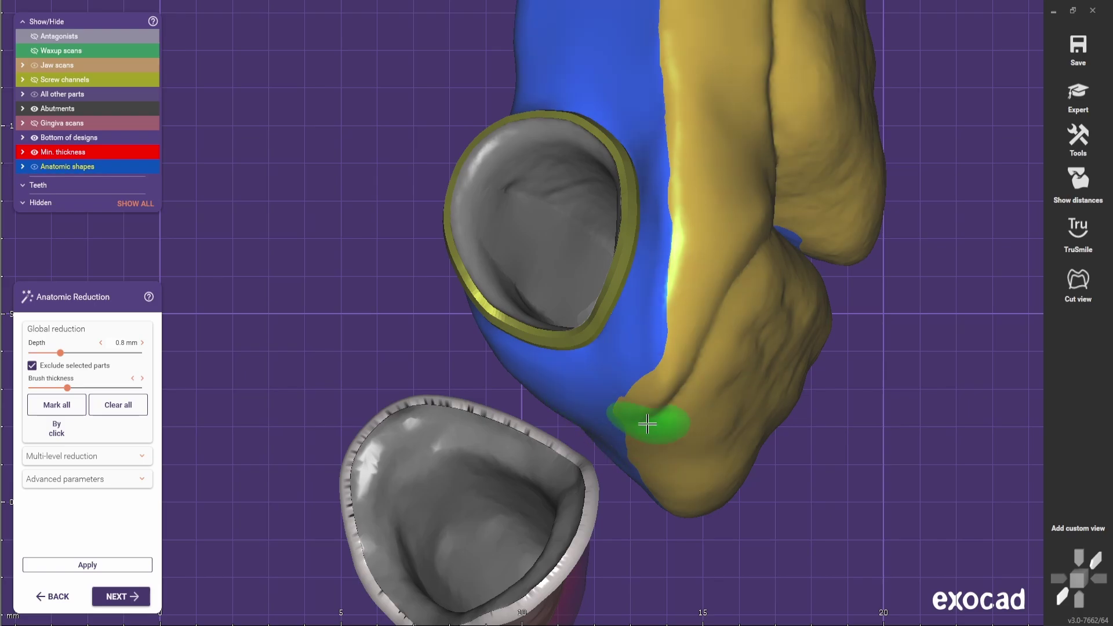
pyautogui.keyDown('ctrl'); pyautogui.rightClick(663, 455); pyautogui.keyUp('ctrl')
pyautogui.scroll(-3, 663, 455)
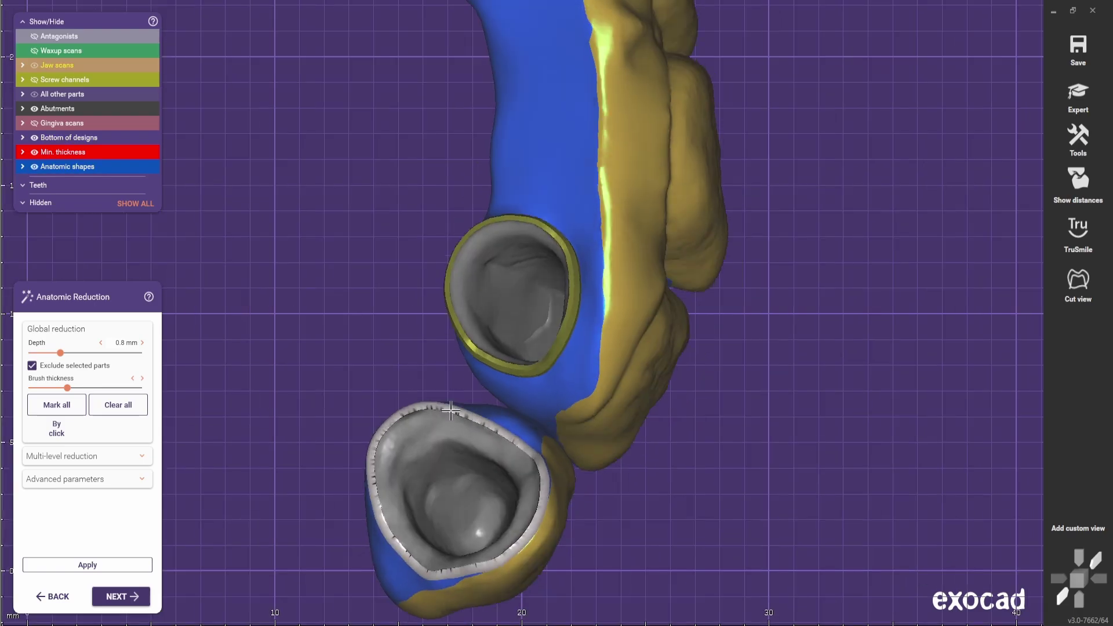
pyautogui.scroll(3, 584, 462)
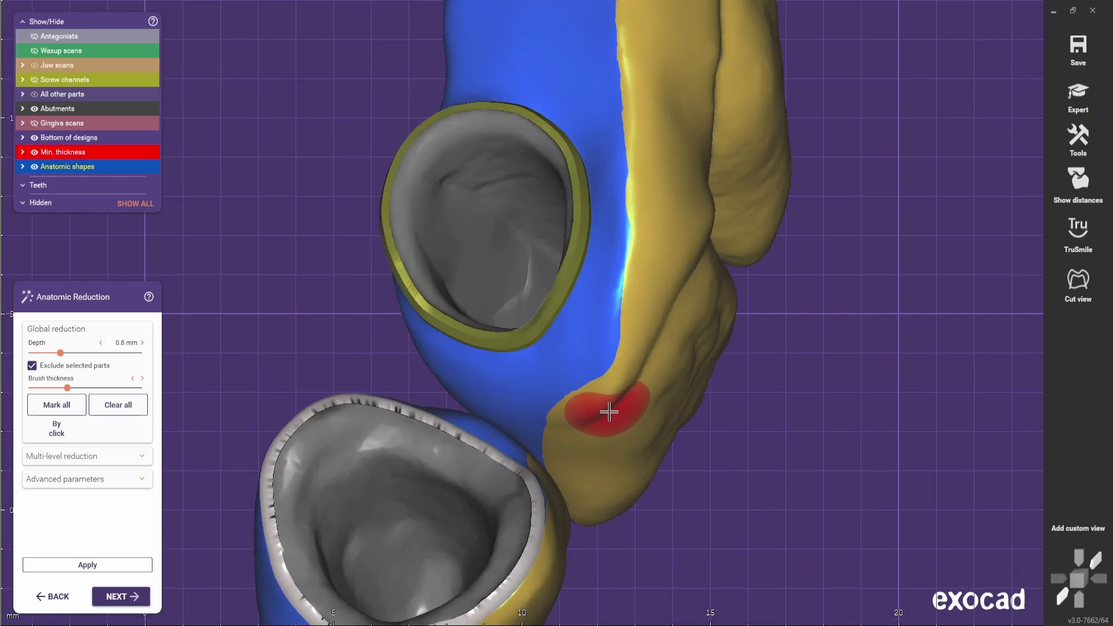
pyautogui.scroll(-3, 457, 162)
pyautogui.scroll(3, 517, 132)
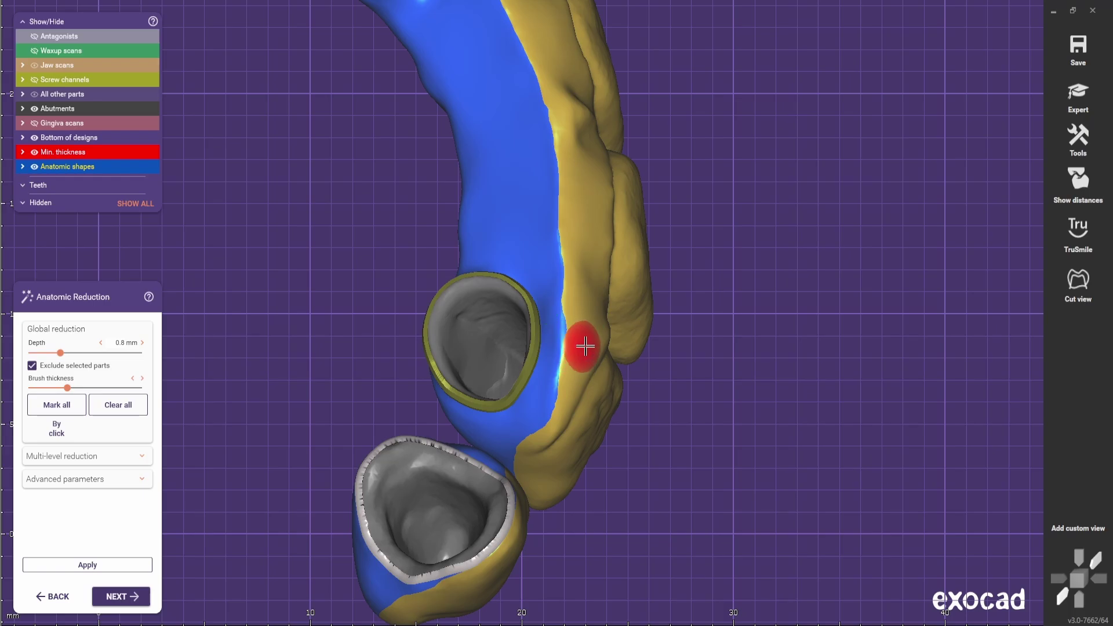
pyautogui.scroll(-3, 393, 199)
pyautogui.scroll(3, 431, 75)
pyautogui.scroll(4, 430, 74)
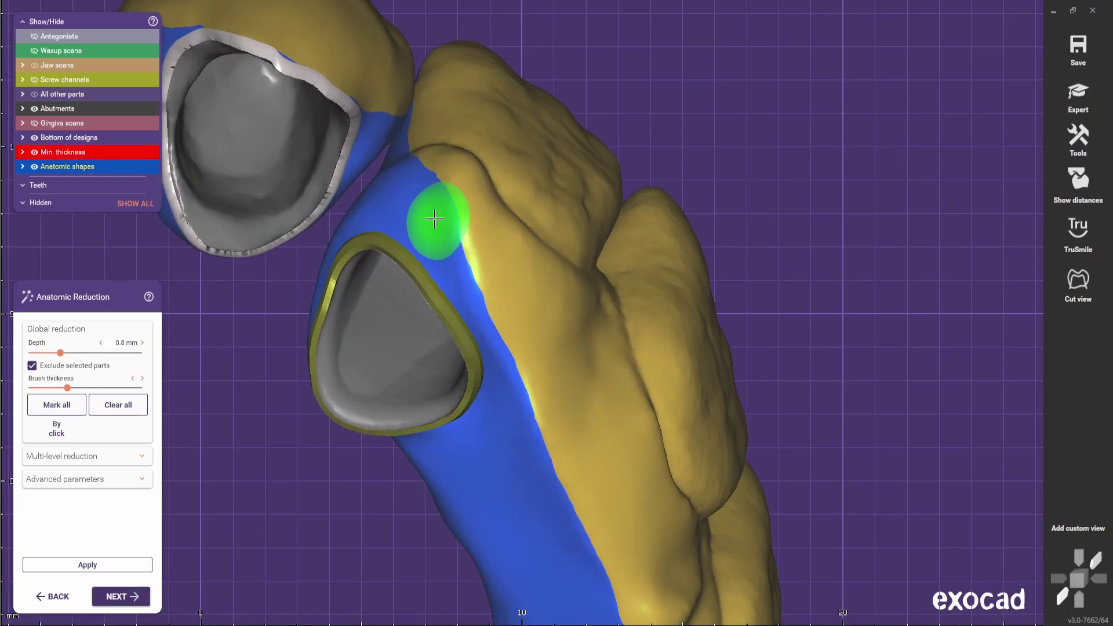
pyautogui.scroll(-6, 435, 216)
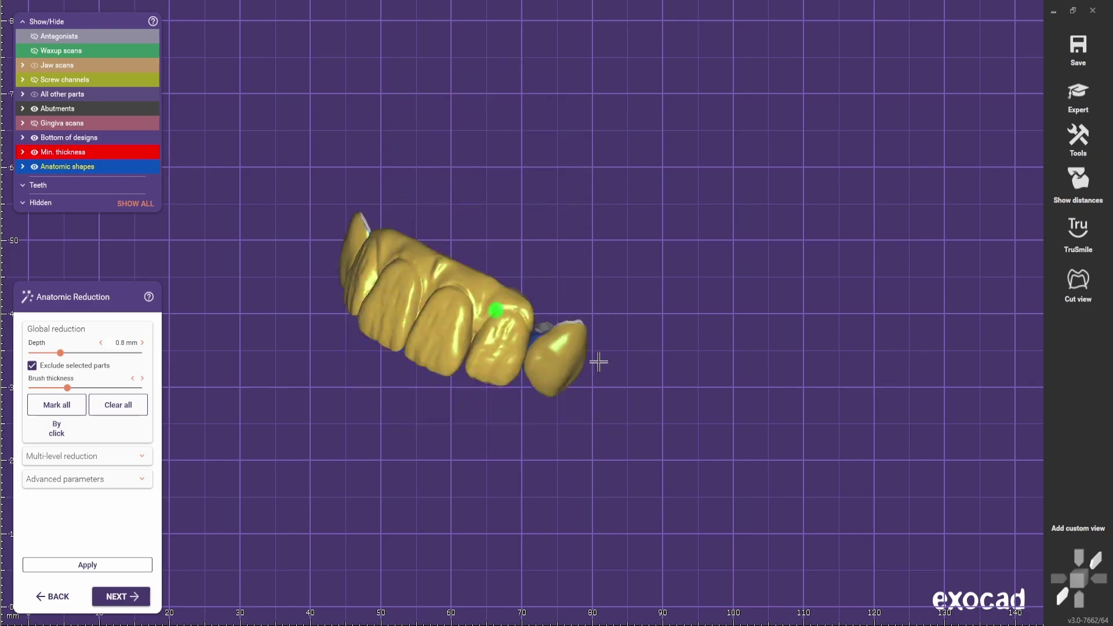
# Centre the bridge in a front view and make the jaw scan semi-transparent
pyautogui.scroll(6, 603, 359)
pyautogui.keyDown('ctrl'); pyautogui.scroll(-2, 620, 357); pyautogui.keyUp('ctrl')
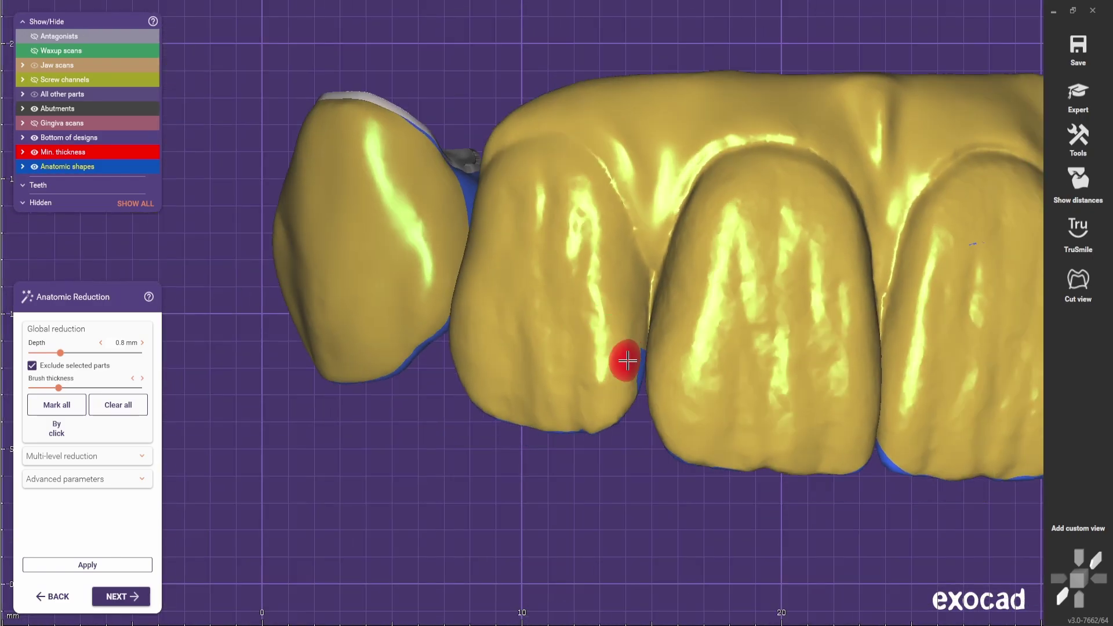
pyautogui.moveTo(634, 362)
pyautogui.mouseDown(button='right')
pyautogui.moveTo(584, 391)
pyautogui.moveTo(497, 236)
pyautogui.moveTo(530, 287)
pyautogui.mouseUp(button='right')
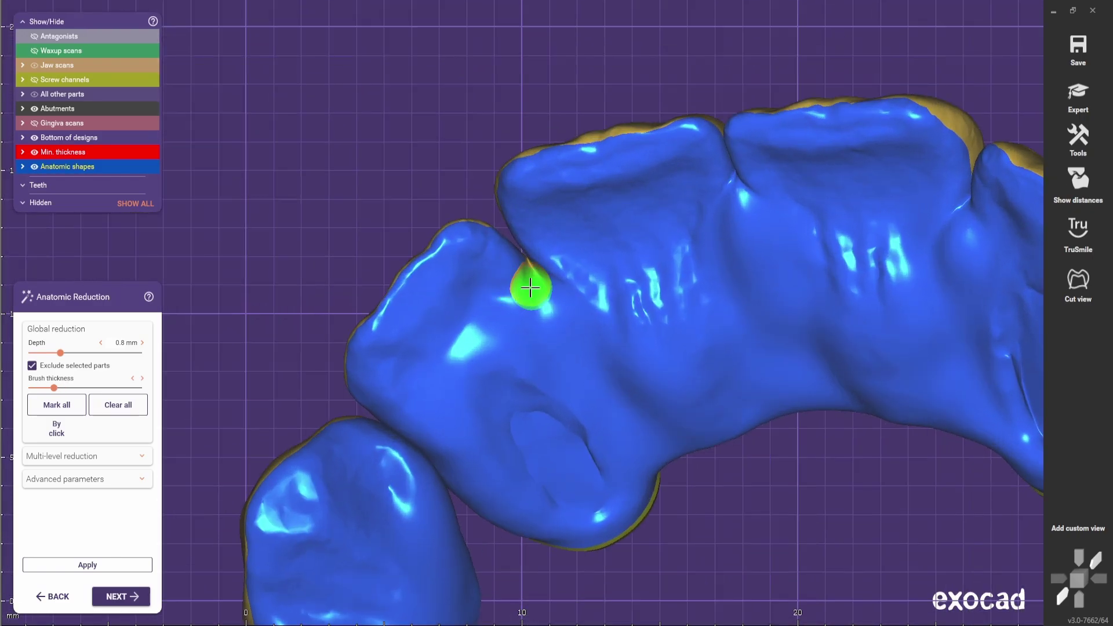
pyautogui.scroll(-5, 627, 463)
pyautogui.moveTo(626, 462); pyautogui.dragTo(534, 336, button='right')
pyautogui.scroll(-4, 529, 392)
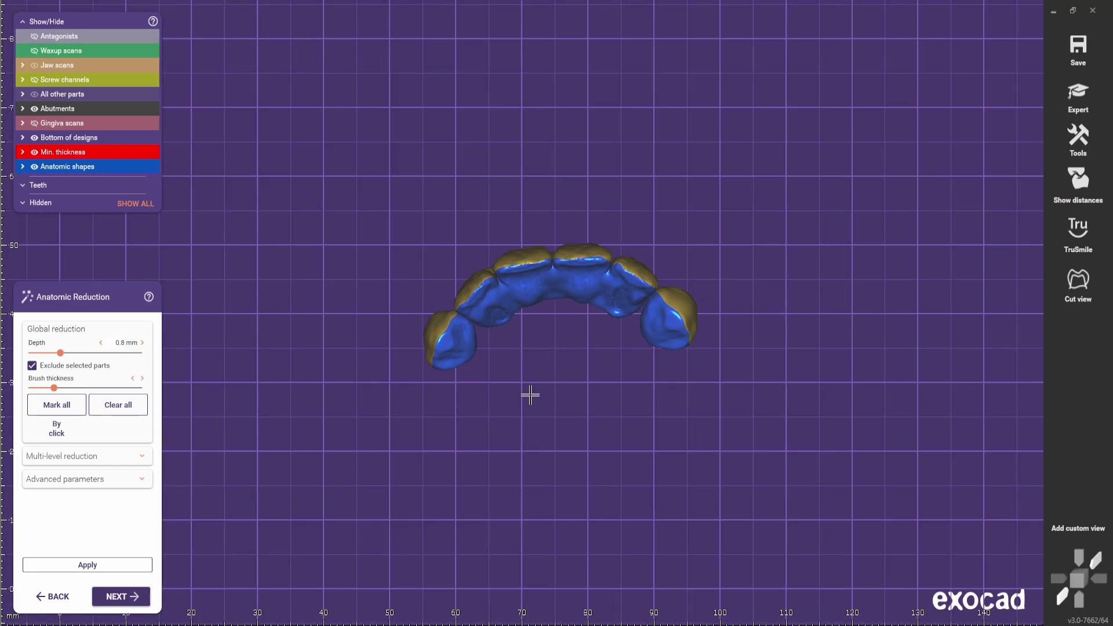
pyautogui.moveTo(529, 392); pyautogui.dragTo(484, 60, button='right')
pyautogui.scroll(5, 484, 60)
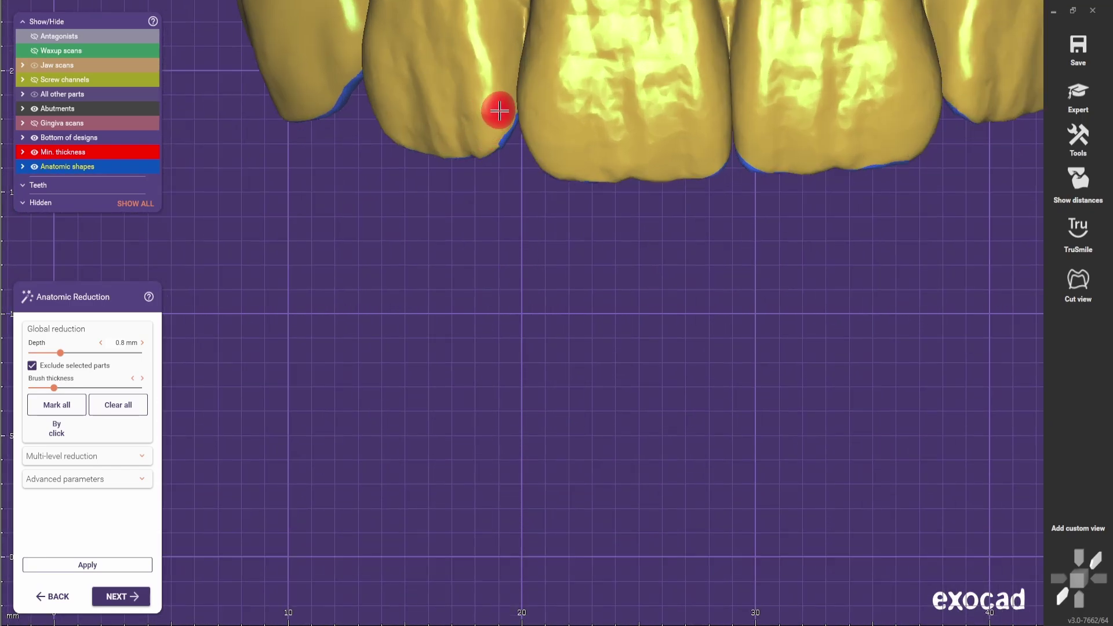
pyautogui.scroll(-3, 522, 149)
pyautogui.moveTo(571, 366); pyautogui.dragTo(565, 213, button='right')
pyautogui.keyDown('shift'); pyautogui.middleClick(566, 213); pyautogui.keyUp('shift')
# Tilt and zoom to inspect the bridge beneath the translucent jaw
pyautogui.scroll(4, 552, 290)
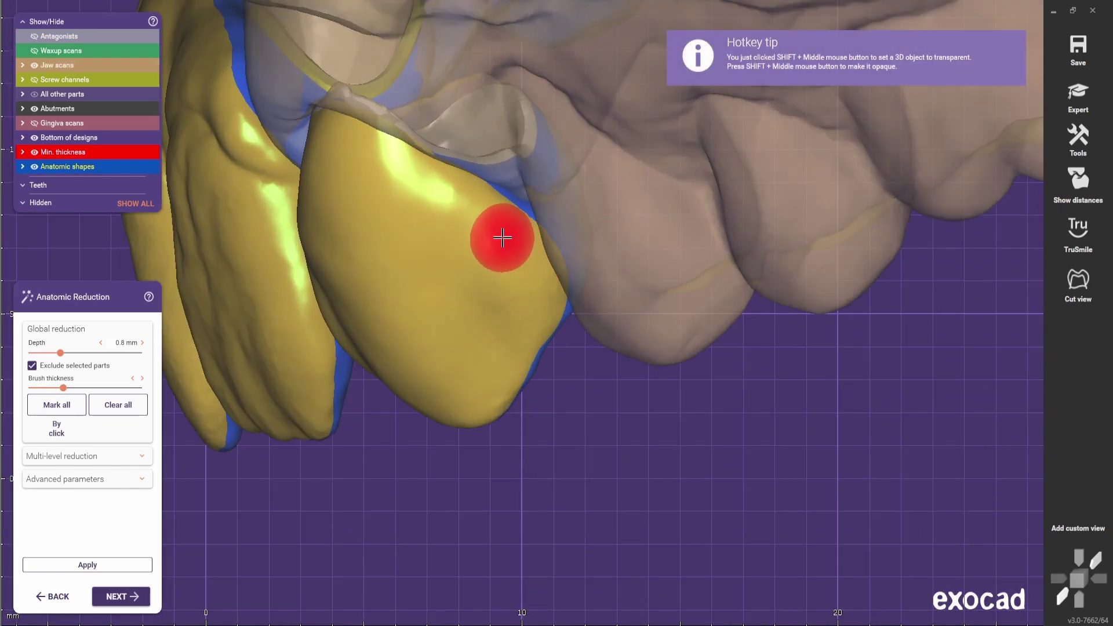
pyautogui.moveTo(462, 230)
pyautogui.mouseDown(button='right')
pyautogui.moveTo(957, 249)
pyautogui.moveTo(810, 385)
pyautogui.mouseUp(button='right')
pyautogui.scroll(4, 617, 256)
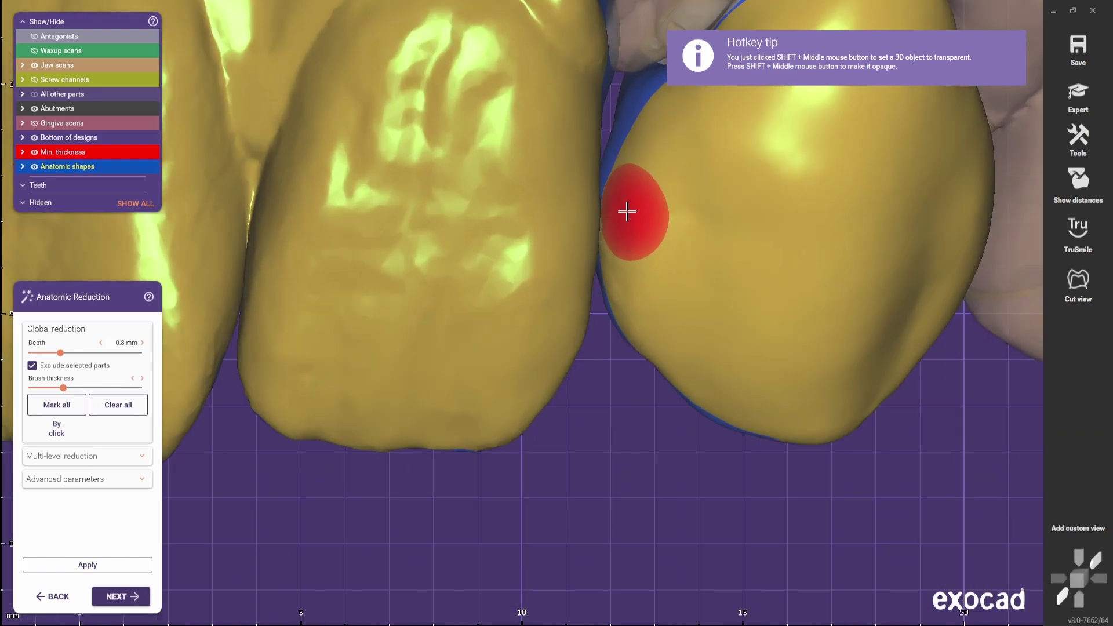
pyautogui.scroll(-5, 541, 298)
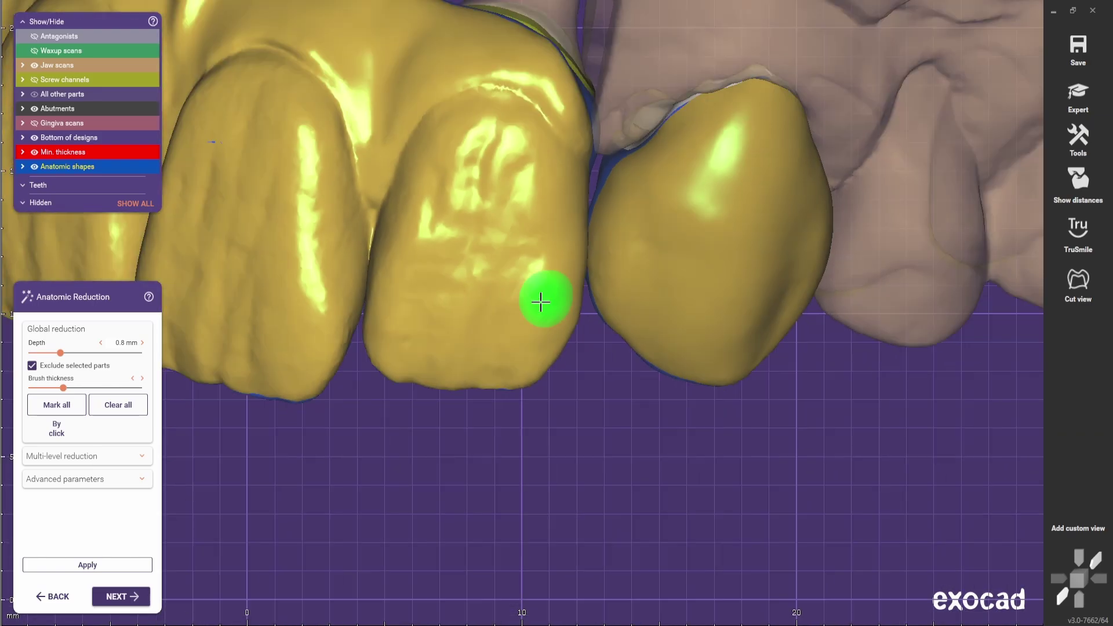
pyautogui.moveTo(542, 298); pyautogui.dragTo(311, 156, button='right')
pyautogui.scroll(1, 305, 216)
pyautogui.moveTo(306, 216)
pyautogui.mouseDown(button='right')
pyautogui.moveTo(261, 411)
pyautogui.moveTo(775, 365)
pyautogui.moveTo(571, 415)
pyautogui.moveTo(806, 373)
pyautogui.moveTo(795, 316)
pyautogui.mouseUp(button='right')
pyautogui.scroll(2, 542, 422)
pyautogui.scroll(2, 795, 316)
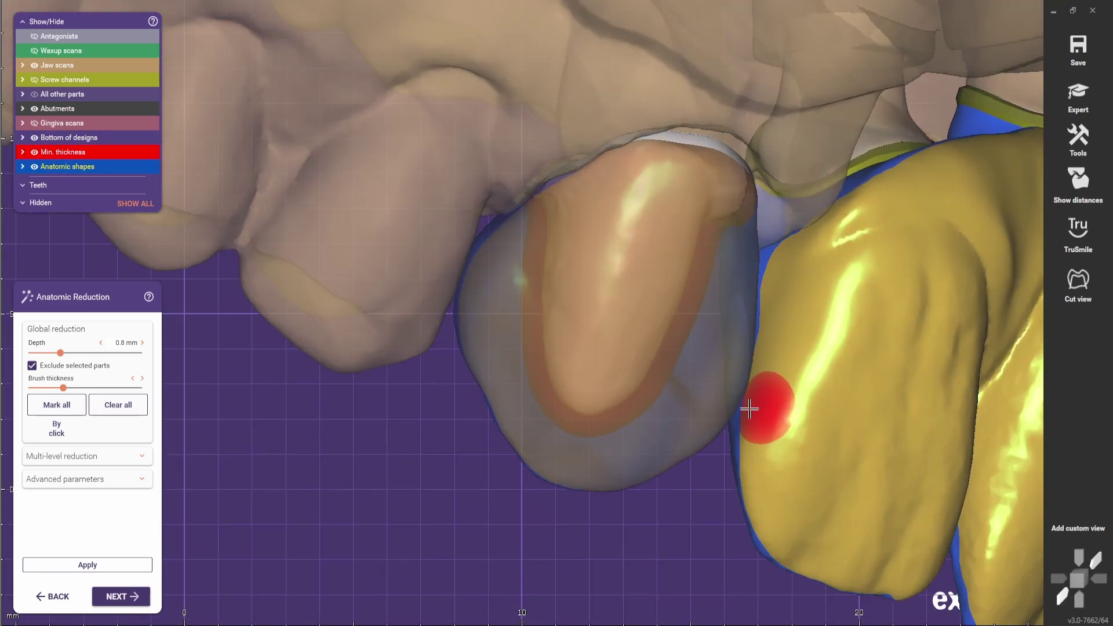
pyautogui.scroll(-5, 452, 470)
pyautogui.moveTo(453, 470)
pyautogui.mouseDown(button='right')
pyautogui.moveTo(715, 450)
pyautogui.moveTo(703, 464)
pyautogui.moveTo(724, 475)
pyautogui.moveTo(716, 406)
pyautogui.mouseUp(button='right')
pyautogui.scroll(4, 651, 268)
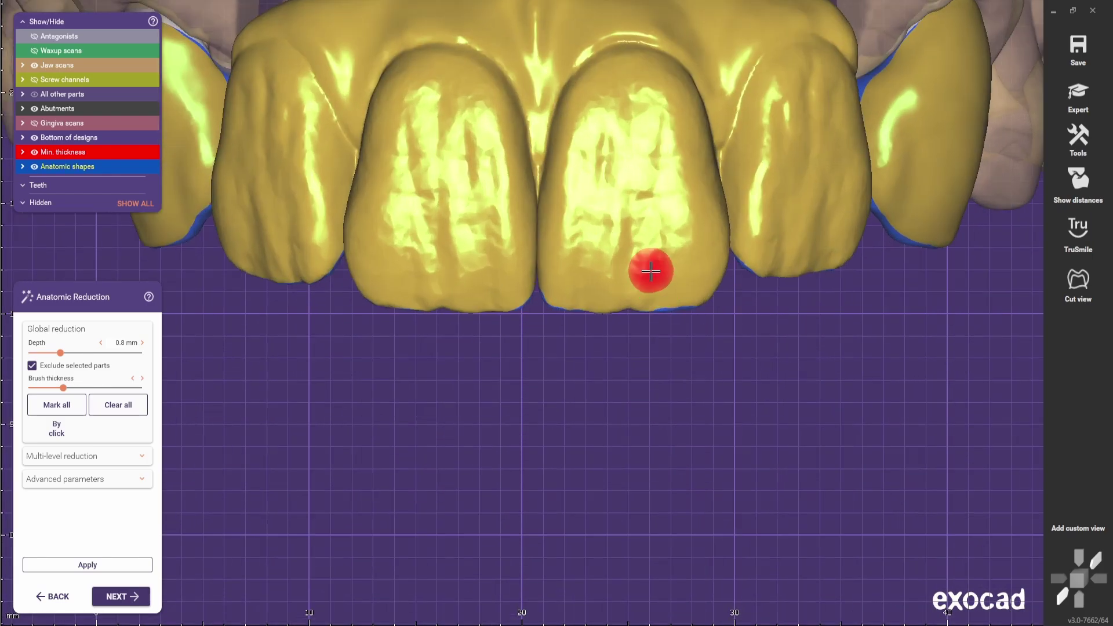
pyautogui.scroll(-4, 716, 450)
pyautogui.moveTo(716, 450); pyautogui.dragTo(681, 461, button='right')
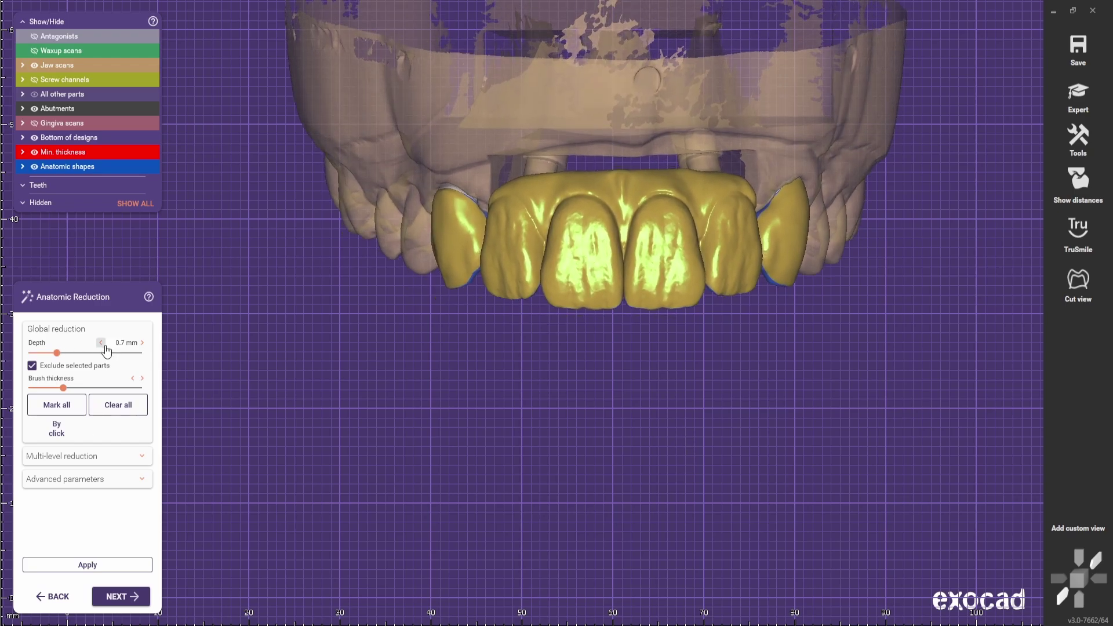
# Apply the reduction, adjust anatomic shape transparency, and recompute at 0.6 mm depth
pyautogui.click(92, 560)
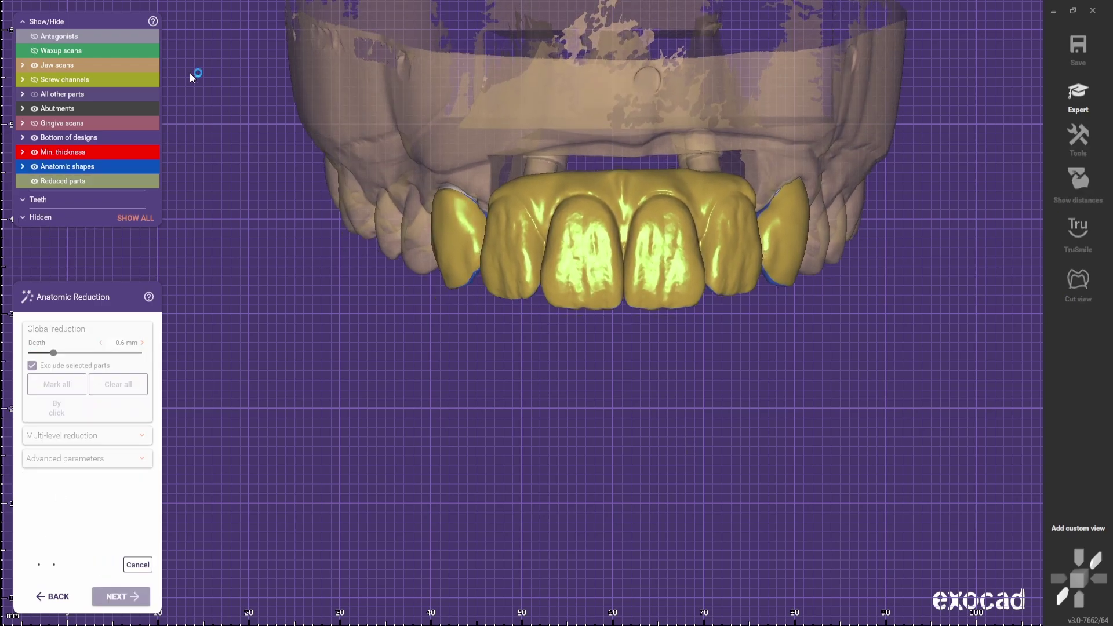
pyautogui.moveTo(114, 165); pyautogui.dragTo(88, 167)
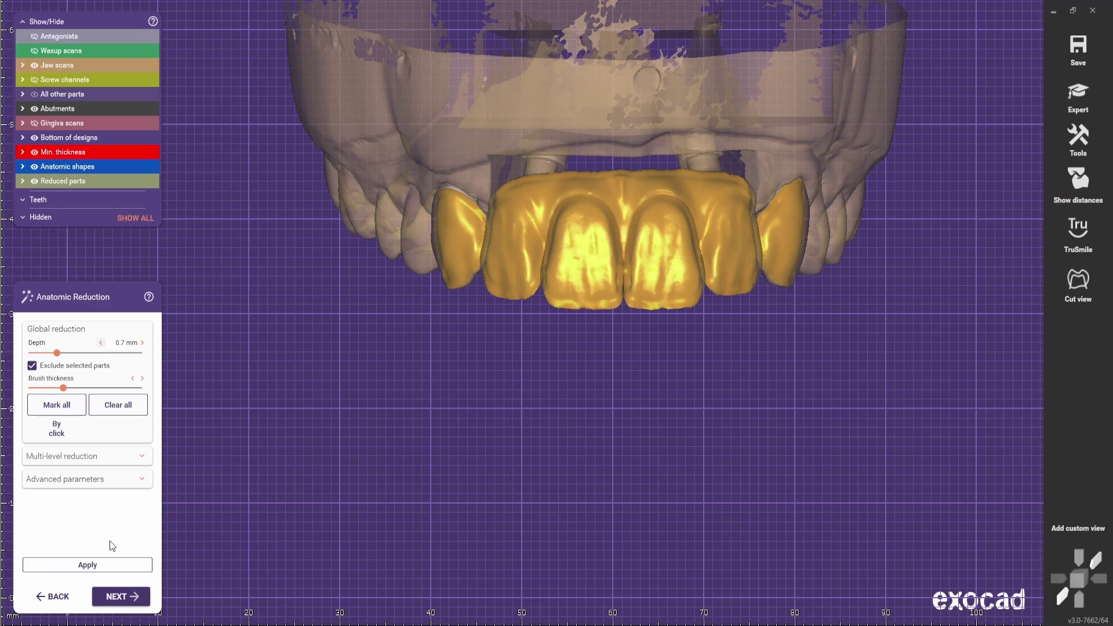
pyautogui.click(96, 566)
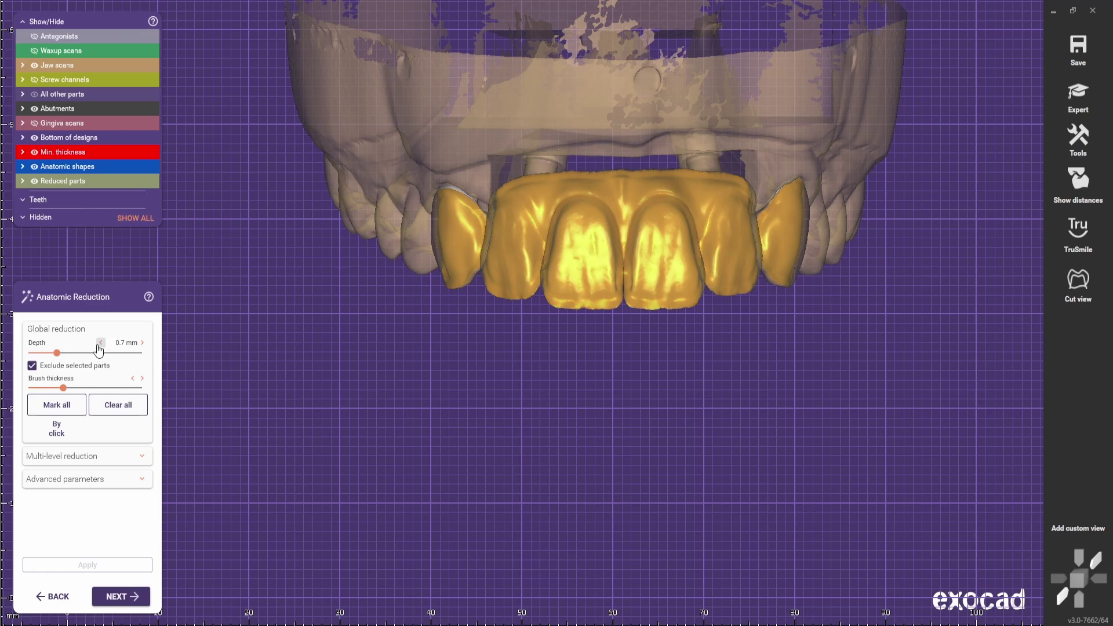
pyautogui.click(93, 566)
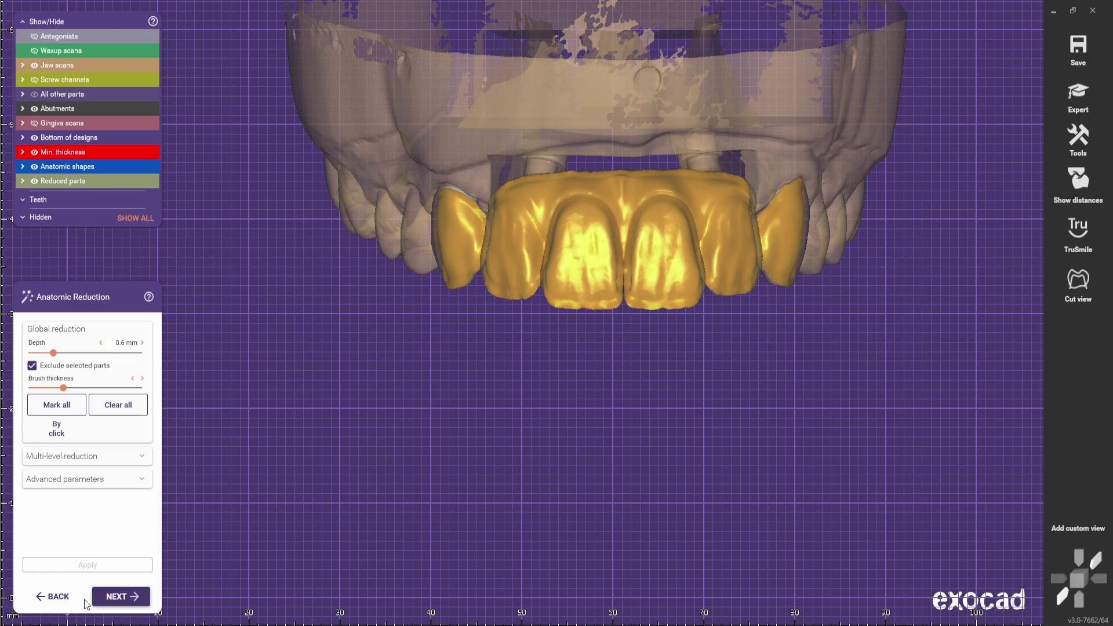
pyautogui.press('Left')
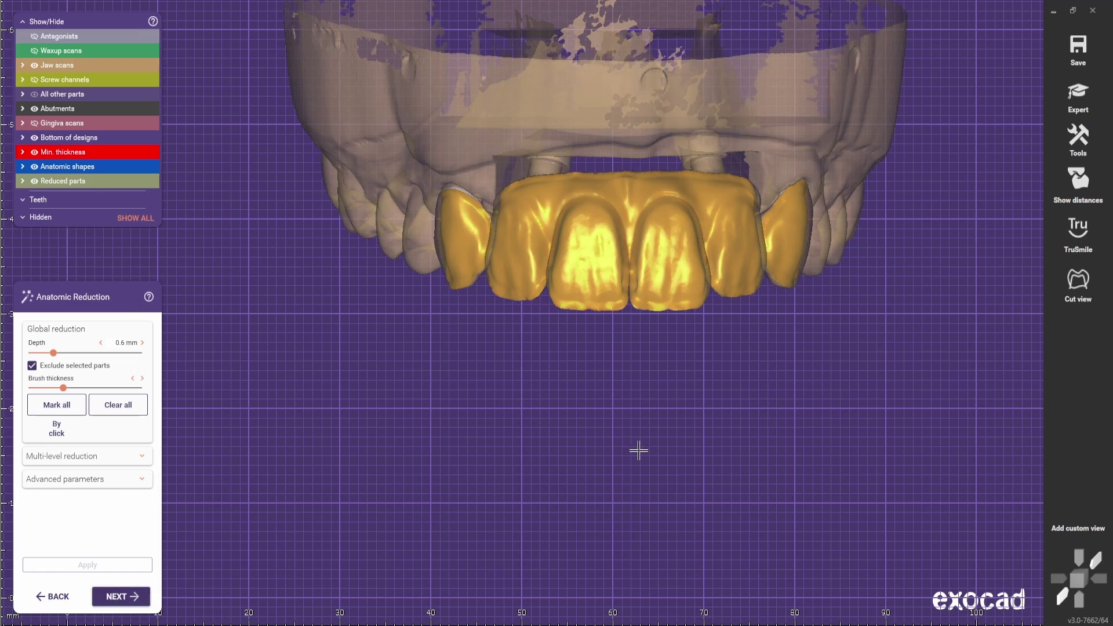
pyautogui.press('Left')
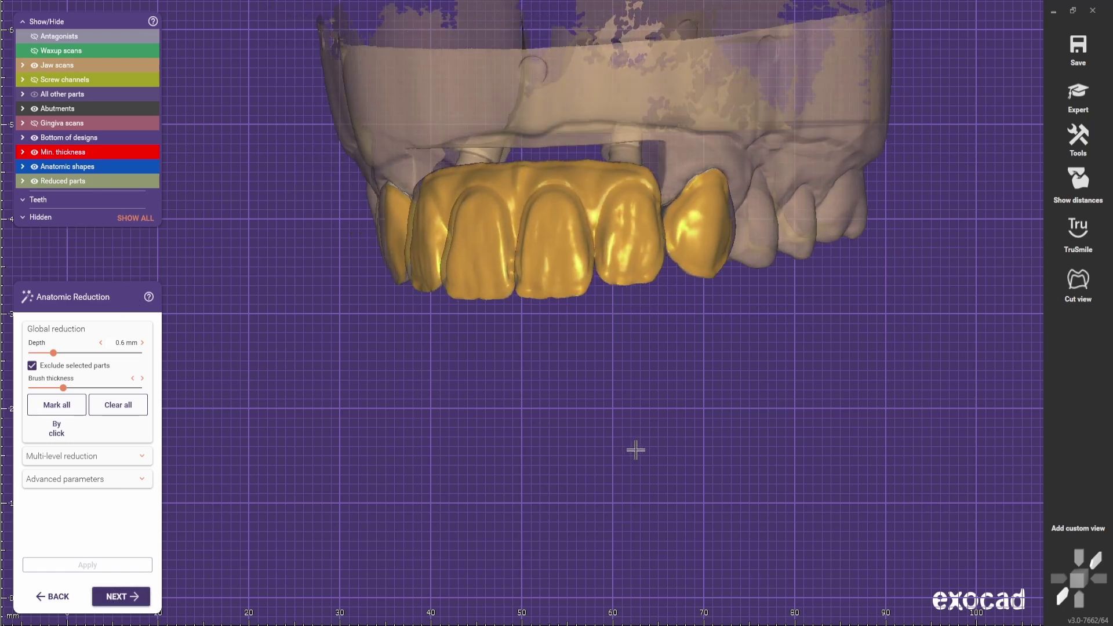
# In Free-Forming, smooth the front crowns with the FREE tab's Smooth/Flatten brush
pyautogui.click(117, 597)
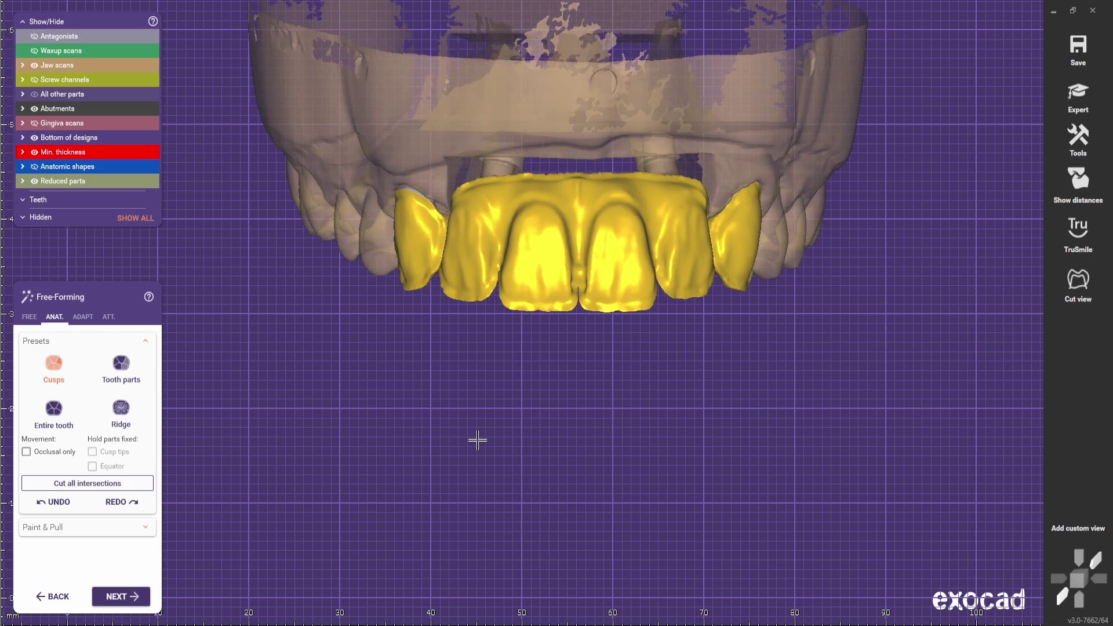
pyautogui.click(29, 317)
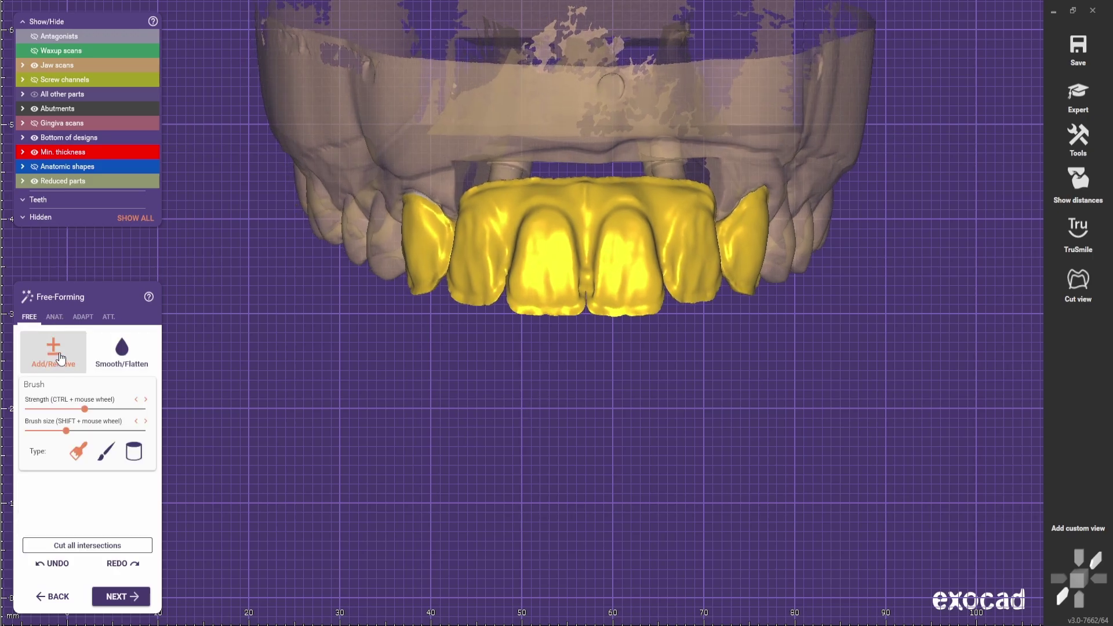
pyautogui.click(122, 348)
pyautogui.scroll(5, 579, 280)
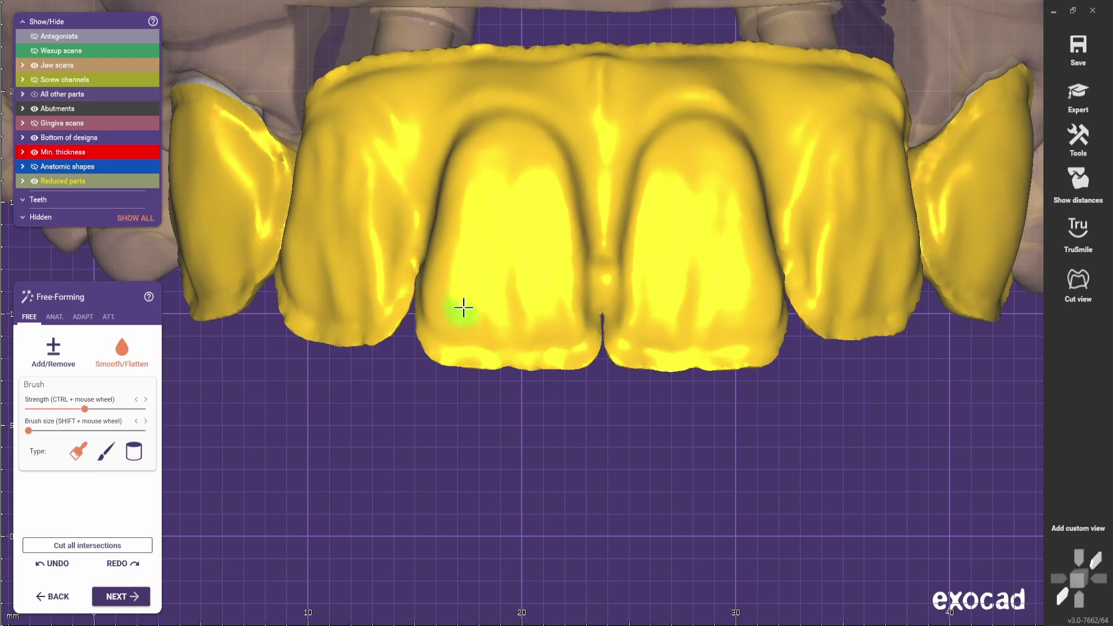
pyautogui.scroll(-2, 464, 307)
pyautogui.moveTo(495, 303); pyautogui.dragTo(665, 335, button='right')
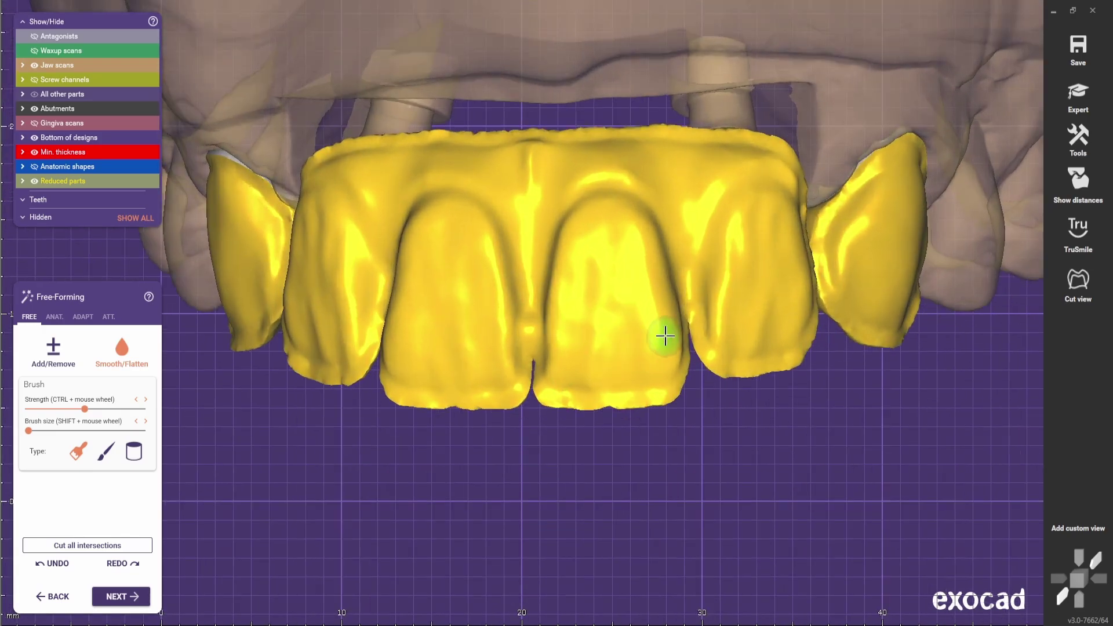
pyautogui.moveTo(542, 342); pyautogui.dragTo(664, 315, button='right')
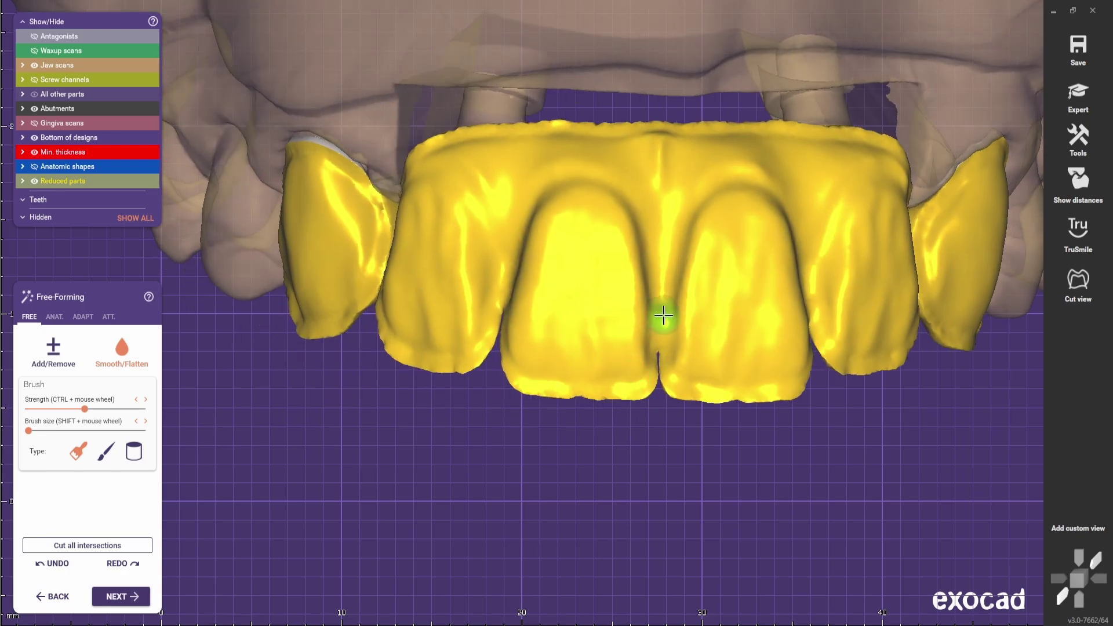
# Switch to Add/Remove, review the crowns frontally, then bring up the anatomic shaping presets
pyautogui.click(53, 350)
pyautogui.scroll(2, 620, 350)
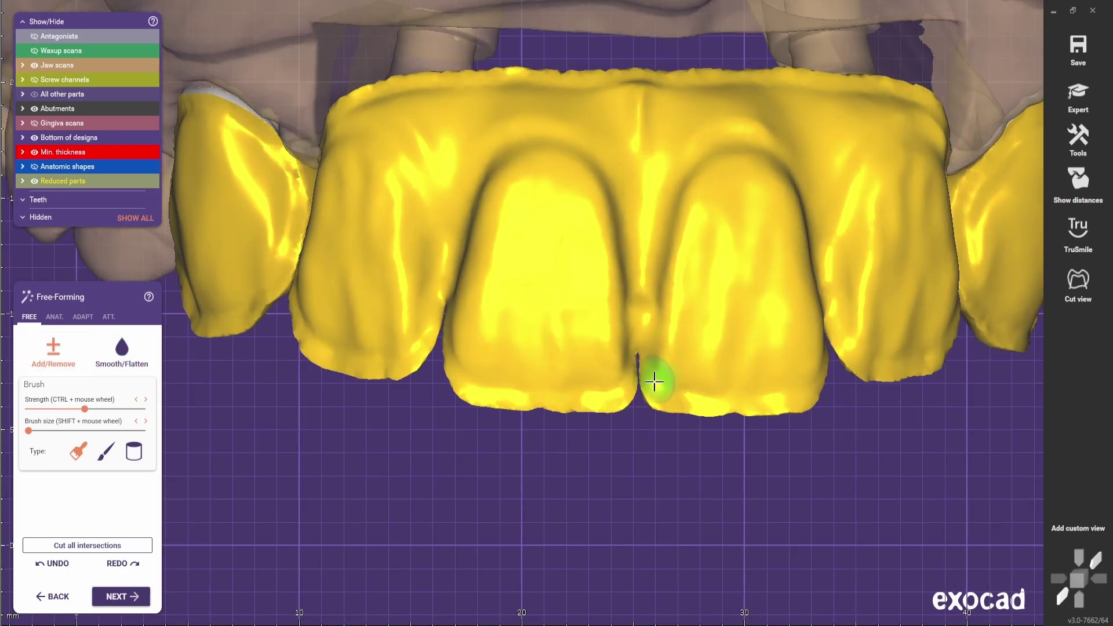
pyautogui.scroll(-2, 539, 385)
pyautogui.moveTo(540, 385); pyautogui.dragTo(619, 324, button='right')
pyautogui.scroll(3, 619, 323)
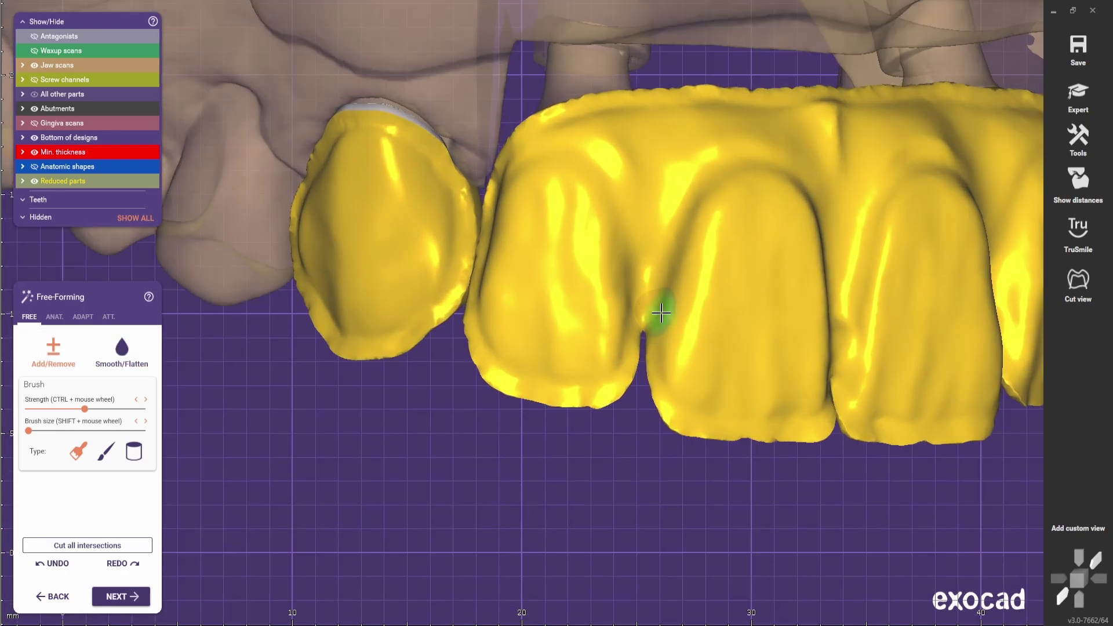
pyautogui.scroll(-2, 626, 348)
pyautogui.moveTo(667, 390); pyautogui.dragTo(579, 398, button='right')
pyautogui.scroll(-2, 691, 340)
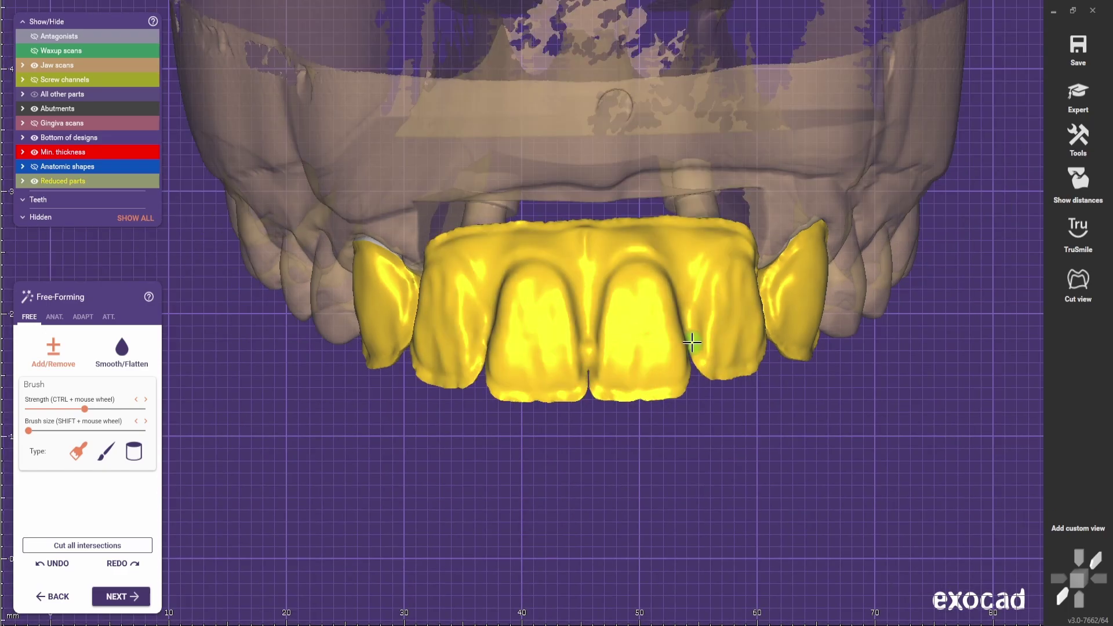
pyautogui.scroll(3, 700, 342)
pyautogui.scroll(-4, 644, 462)
pyautogui.moveTo(649, 467)
pyautogui.mouseDown(button='right')
pyautogui.moveTo(601, 485)
pyautogui.moveTo(614, 453)
pyautogui.moveTo(629, 475)
pyautogui.mouseUp(button='right')
pyautogui.scroll(2, 628, 475)
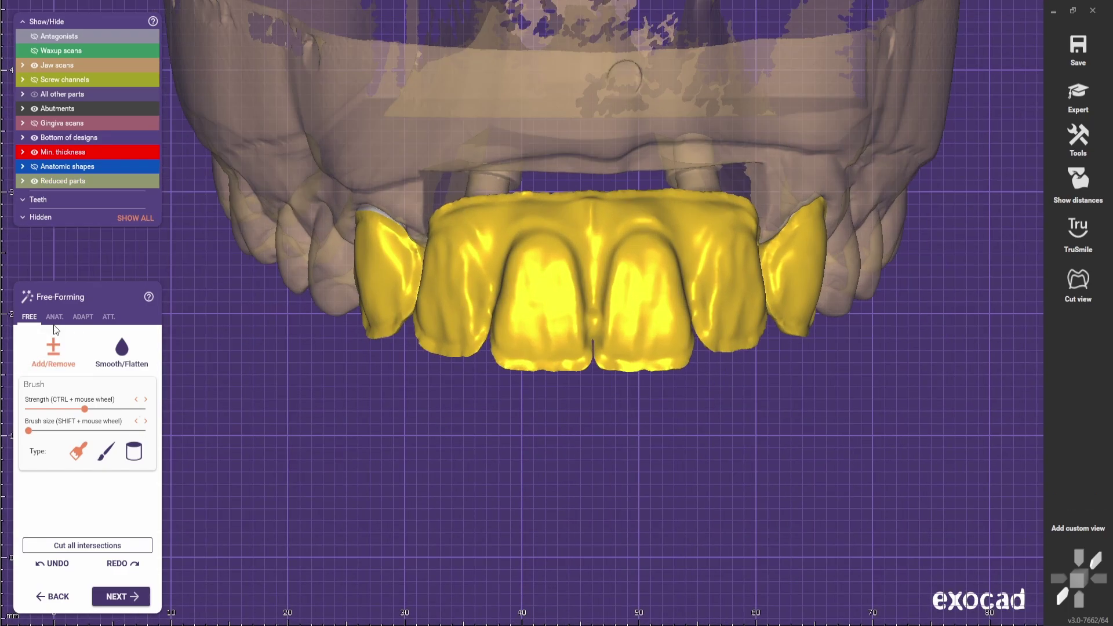
pyautogui.click(55, 316)
# Orbit to check the crowns from above and return to the smoothing brush
pyautogui.scroll(3, 606, 304)
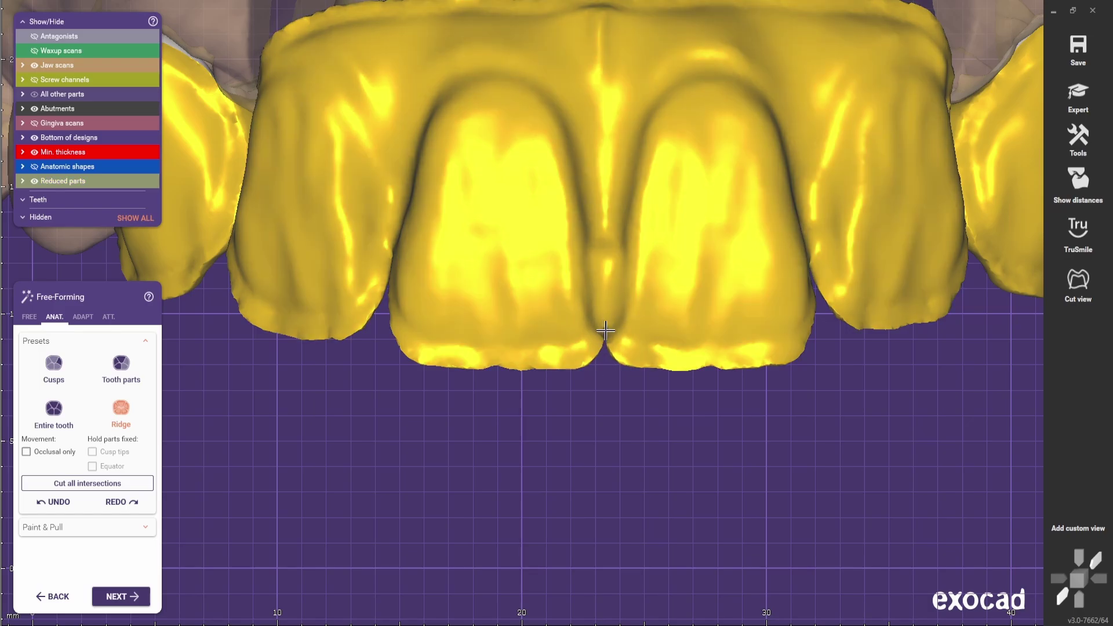
pyautogui.scroll(-3, 606, 331)
pyautogui.moveTo(557, 404); pyautogui.dragTo(472, 325, button='right')
pyautogui.scroll(3, 471, 232)
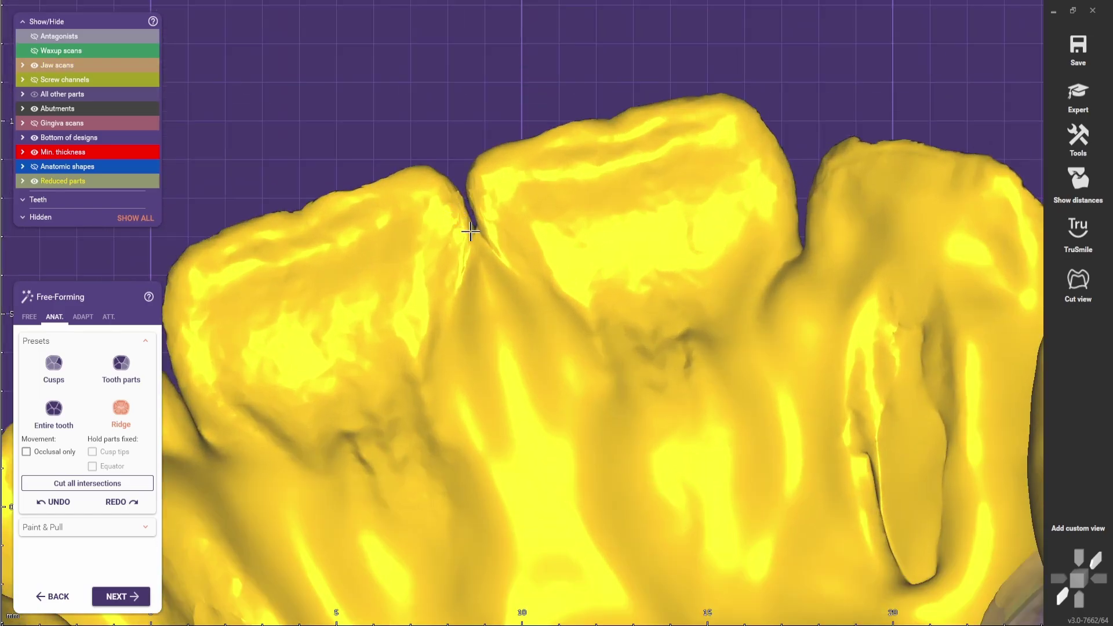
pyautogui.press('Tab')
# With add/remove material, drag the front tooth's ridge outward to narrow the gap, then view frontally
pyautogui.scroll(1, 487, 226)
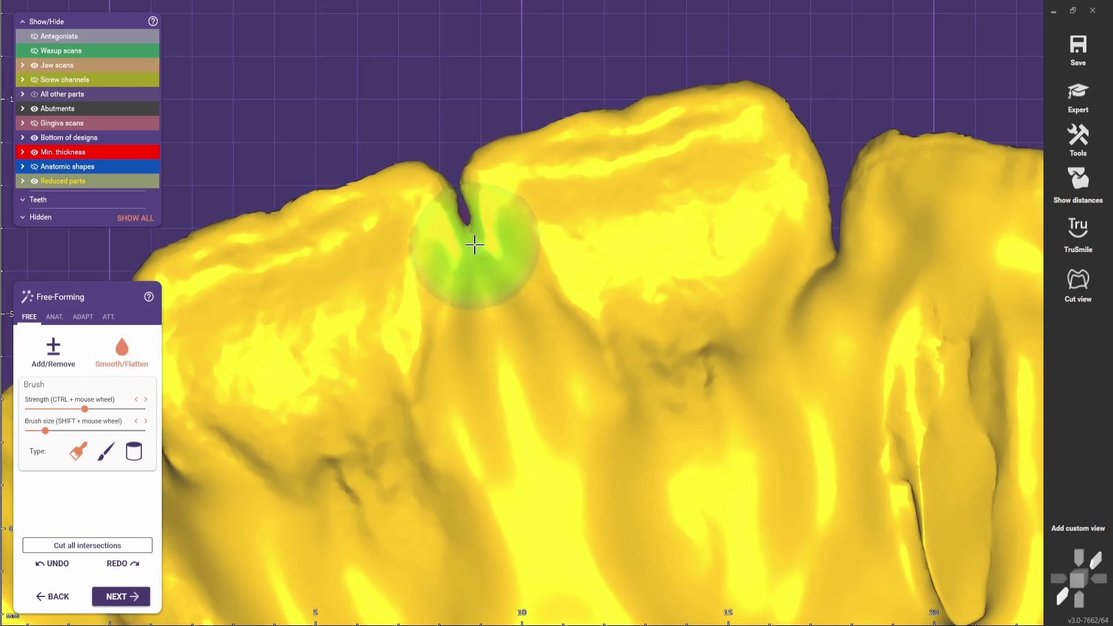
pyautogui.press('Tab')
pyautogui.press('Tab')
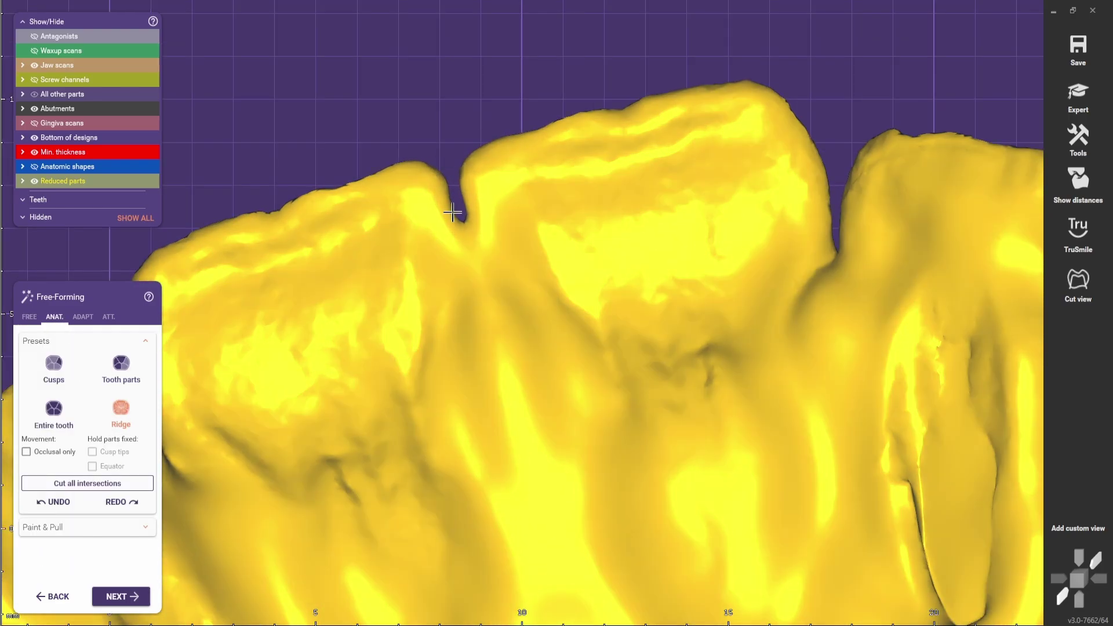
pyautogui.moveTo(453, 213); pyautogui.dragTo(472, 212)
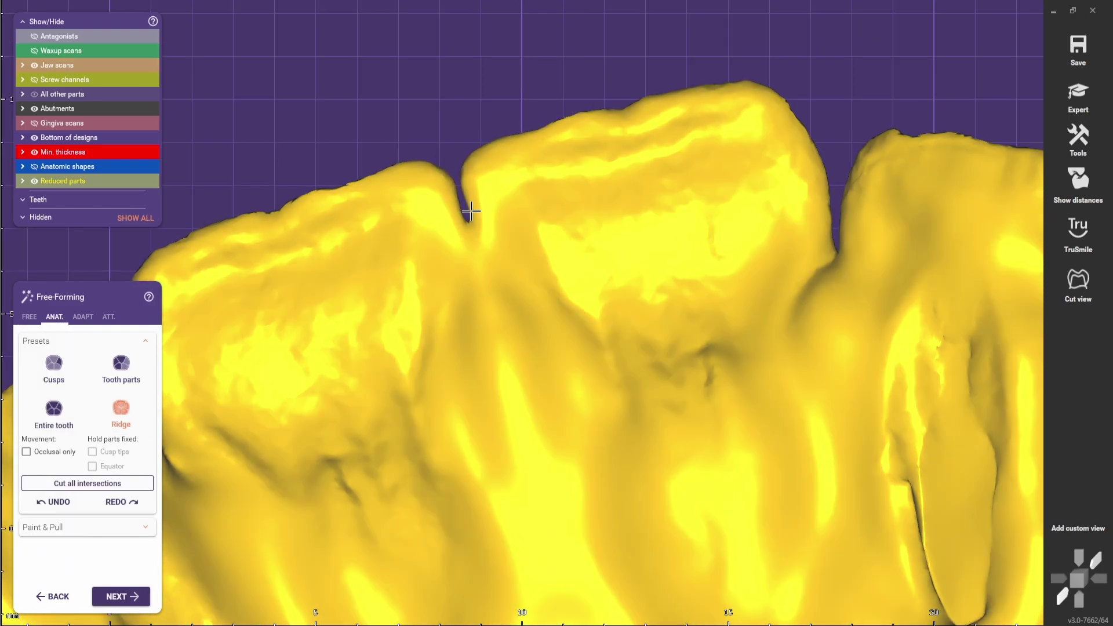
pyautogui.scroll(-10, 471, 217)
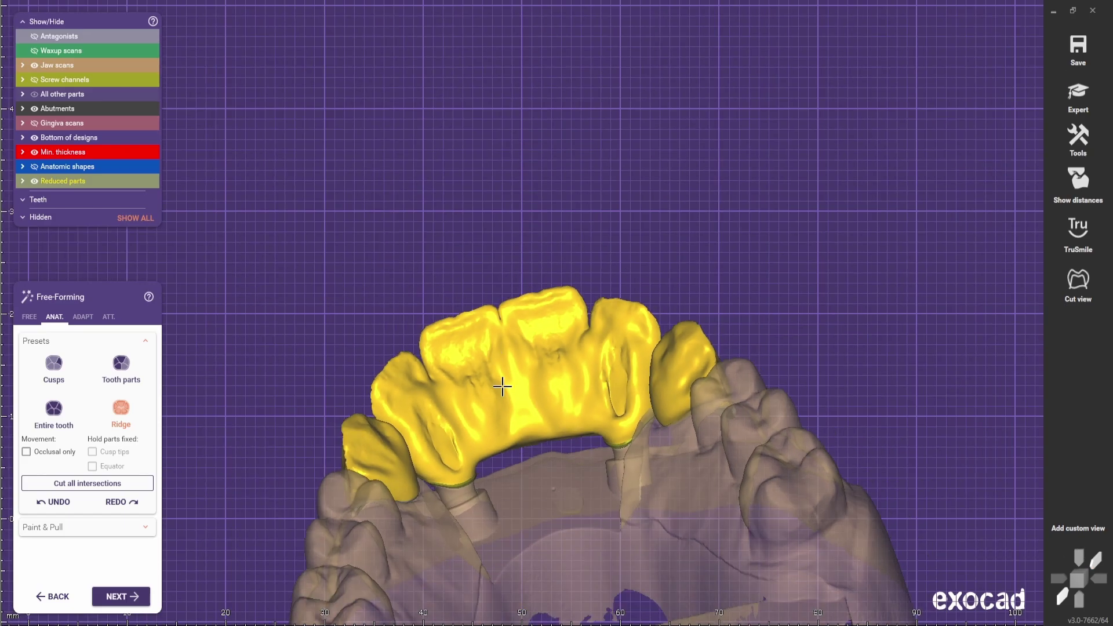
pyautogui.moveTo(505, 385); pyautogui.dragTo(530, 197, button='right')
# On the FREE tab, try the Add/Remove brush, then select Smooth/Flatten
pyautogui.scroll(2, 529, 196)
pyautogui.click(29, 316)
pyautogui.scroll(2, 582, 406)
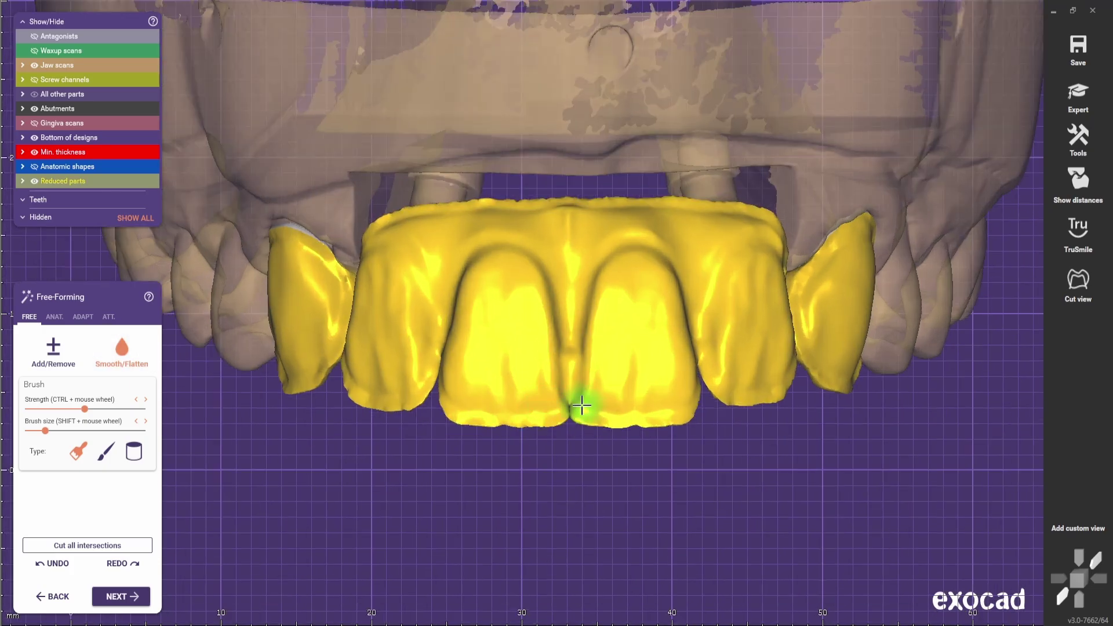
pyautogui.scroll(-2, 561, 514)
pyautogui.moveTo(561, 514)
pyautogui.mouseDown(button='right')
pyautogui.moveTo(581, 472)
pyautogui.moveTo(574, 522)
pyautogui.mouseUp(button='right')
pyautogui.click(53, 351)
pyautogui.scroll(1, 659, 282)
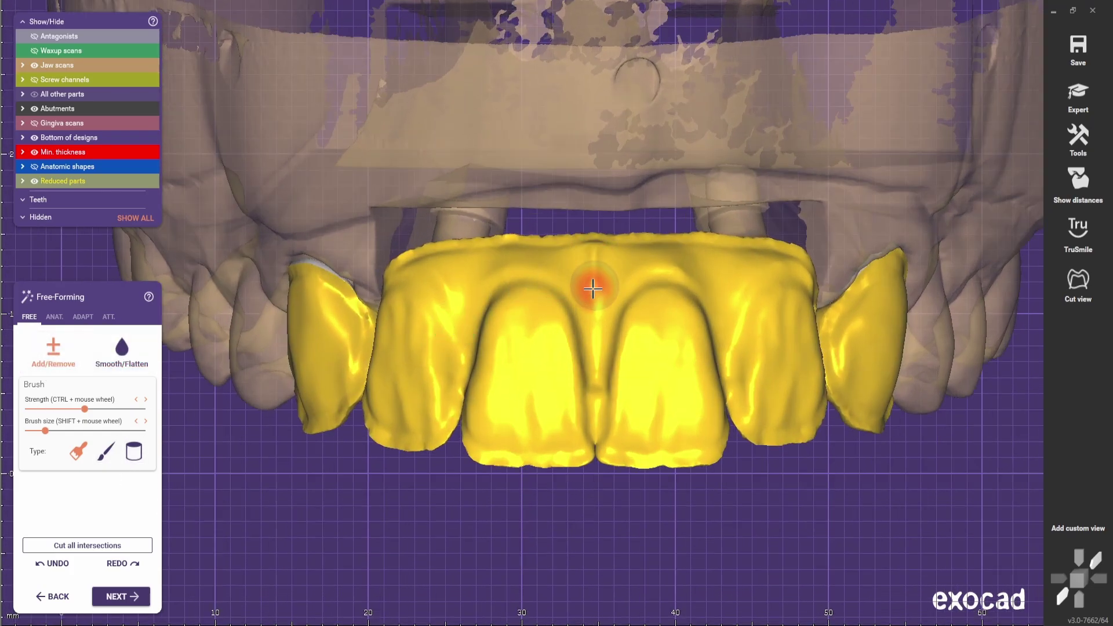
pyautogui.click(77, 450)
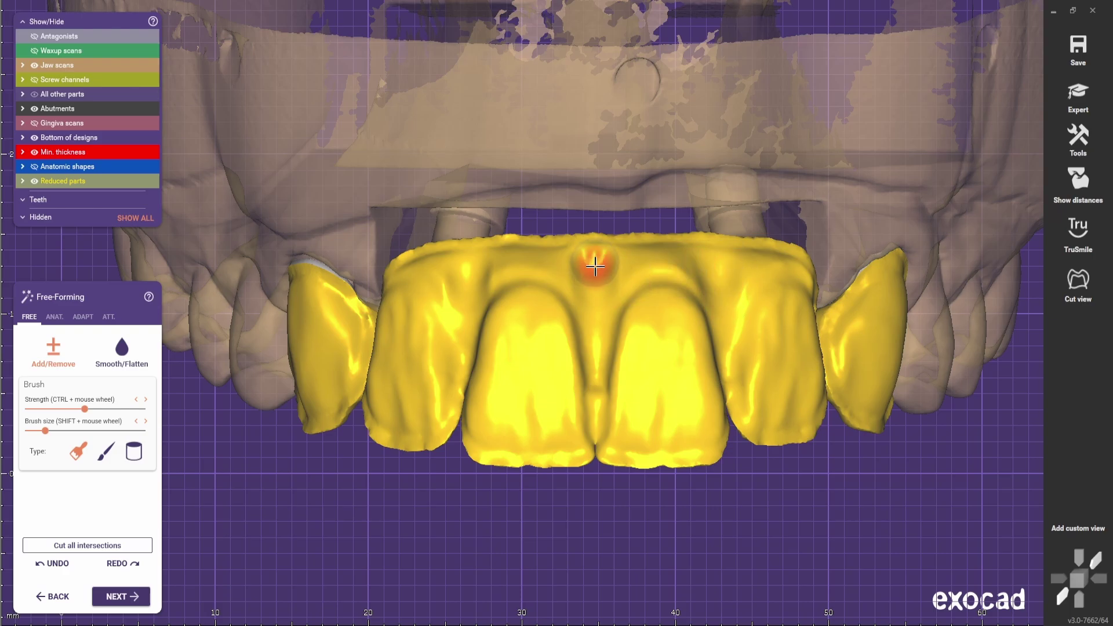
pyautogui.click(122, 351)
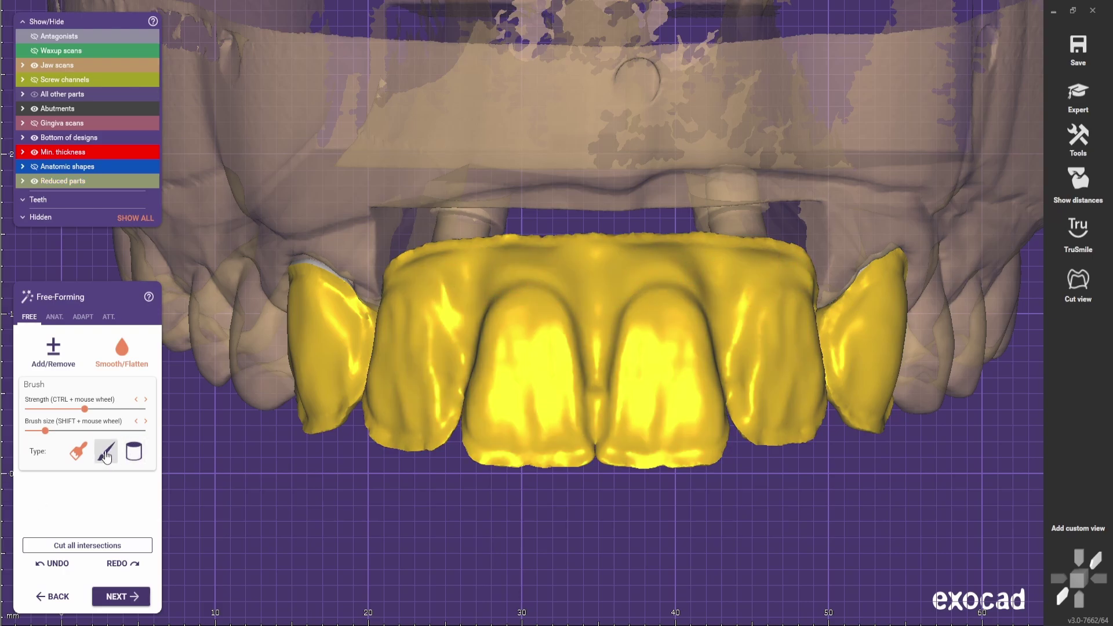
# Paint vertical texture grooves on the incisors with Add/Remove, then orbit around to inspect them
pyautogui.click(53, 350)
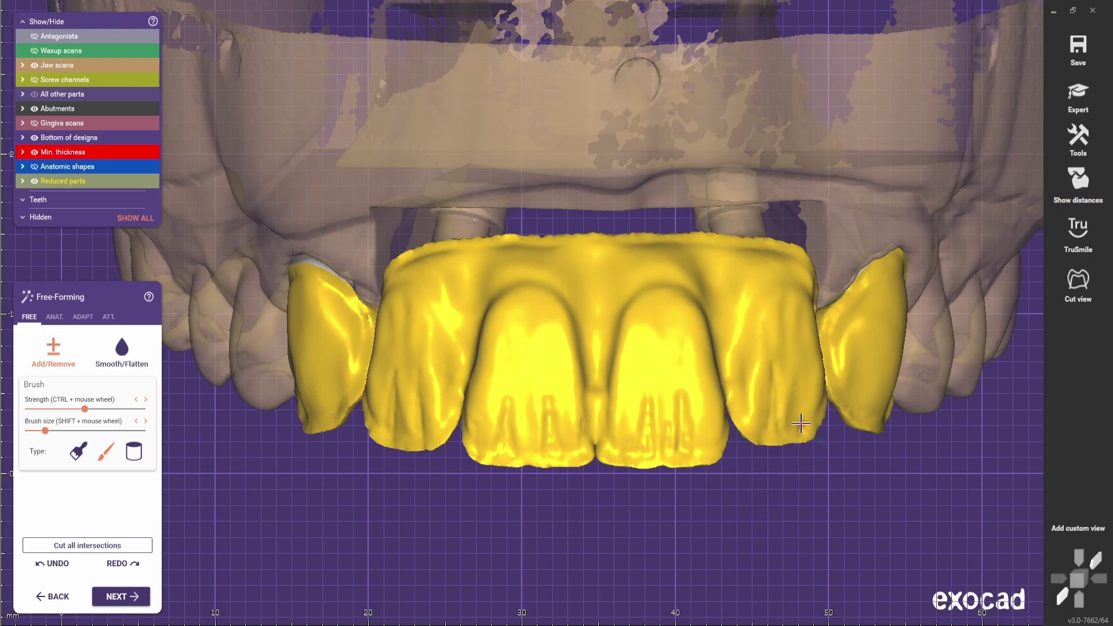
pyautogui.moveTo(805, 373); pyautogui.dragTo(736, 402, button='right')
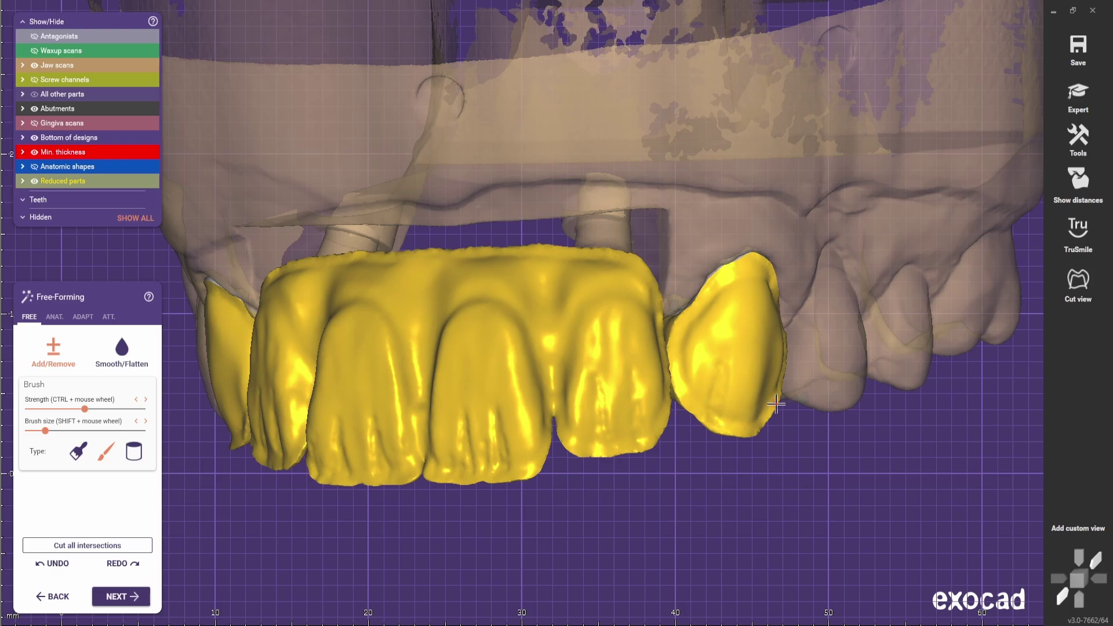
pyautogui.moveTo(776, 404); pyautogui.dragTo(571, 432, button='right')
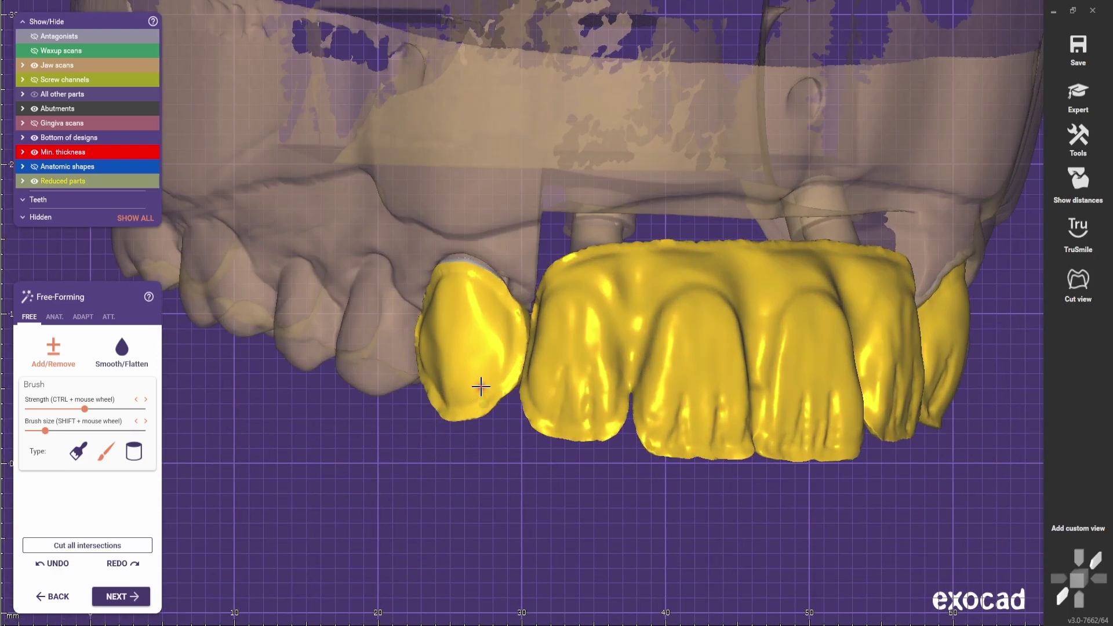
pyautogui.moveTo(472, 392); pyautogui.dragTo(574, 422, button='right')
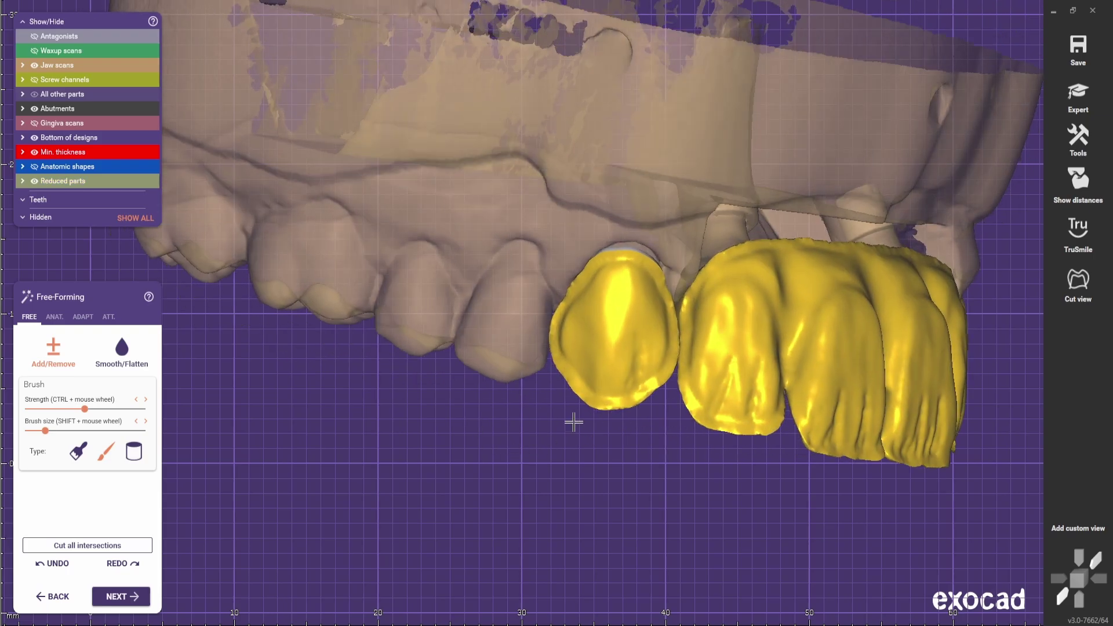
pyautogui.scroll(2, 578, 363)
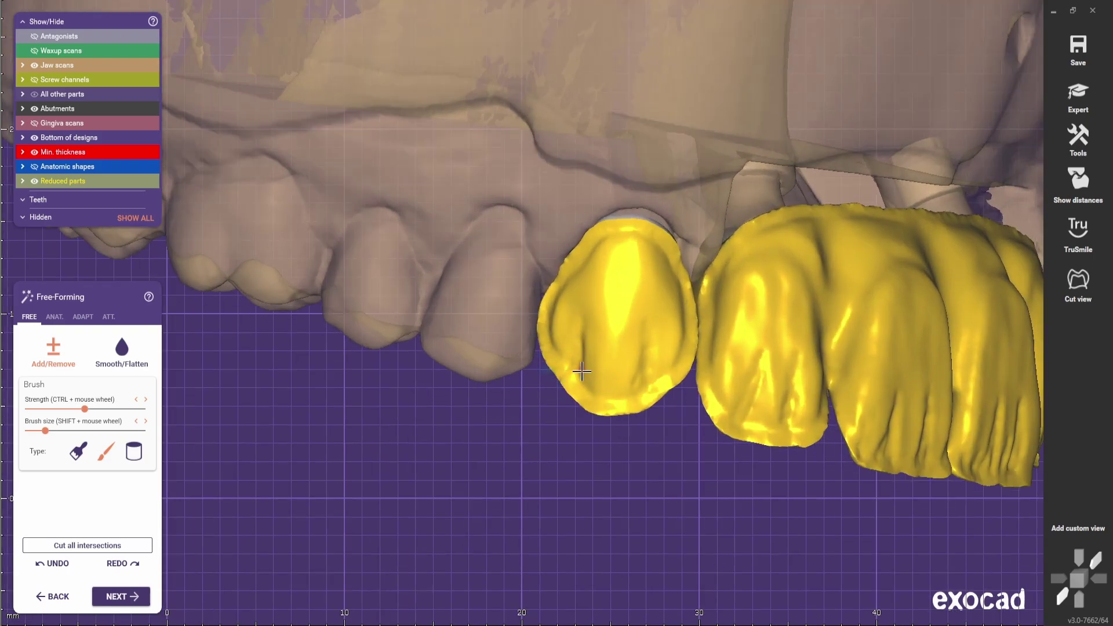
pyautogui.moveTo(586, 344); pyautogui.dragTo(726, 500, button='right')
pyautogui.scroll(-2, 726, 500)
pyautogui.scroll(-4, 730, 499)
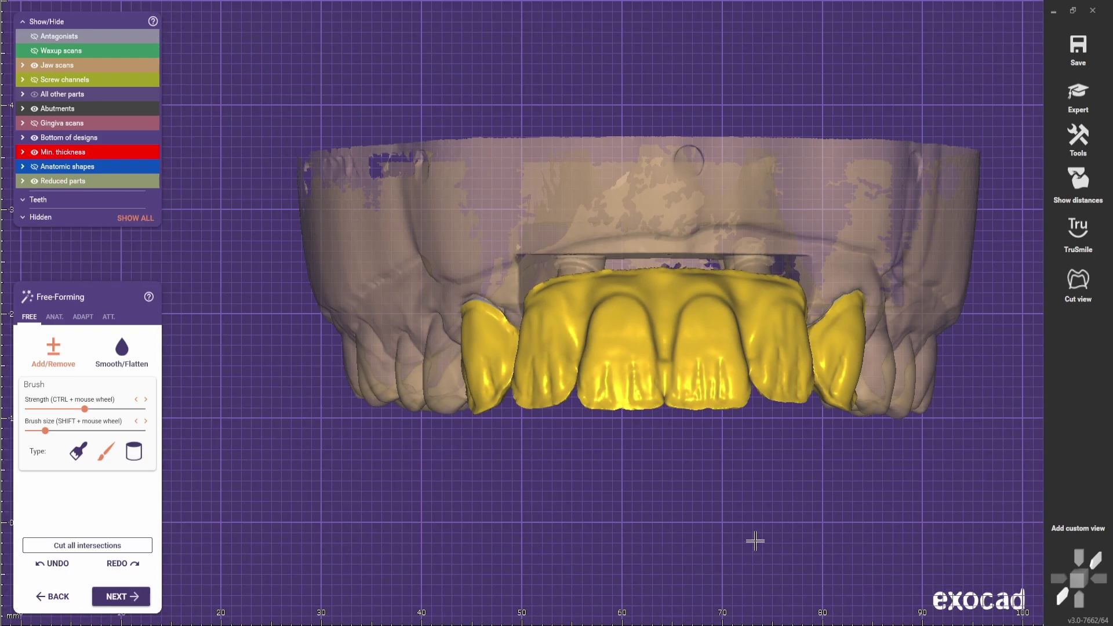
# Smooth/Flatten the facial surface from the left lateral to the right lateral, then return to ANAT. presets
pyautogui.click(90, 346)
pyautogui.scroll(3, 576, 390)
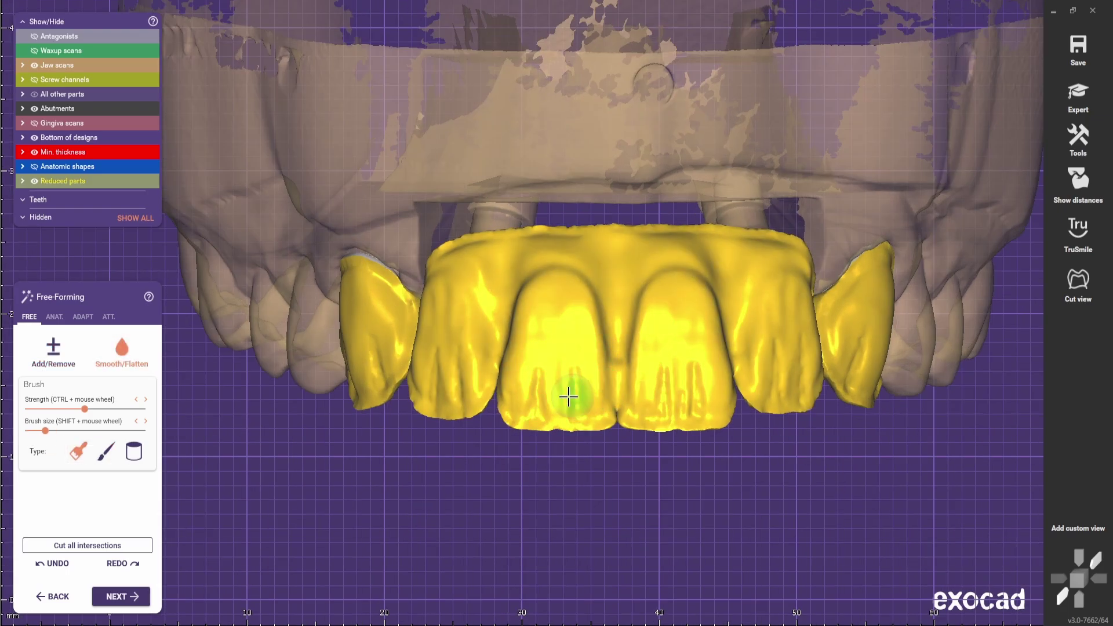
pyautogui.moveTo(568, 397)
pyautogui.mouseDown()
pyautogui.moveTo(530, 407)
pyautogui.moveTo(654, 403)
pyautogui.moveTo(664, 365)
pyautogui.moveTo(694, 381)
pyautogui.moveTo(444, 385)
pyautogui.moveTo(459, 366)
pyautogui.moveTo(373, 367)
pyautogui.moveTo(367, 341)
pyautogui.moveTo(780, 376)
pyautogui.moveTo(853, 340)
pyautogui.mouseUp()
pyautogui.moveTo(853, 340); pyautogui.dragTo(577, 510, button='right')
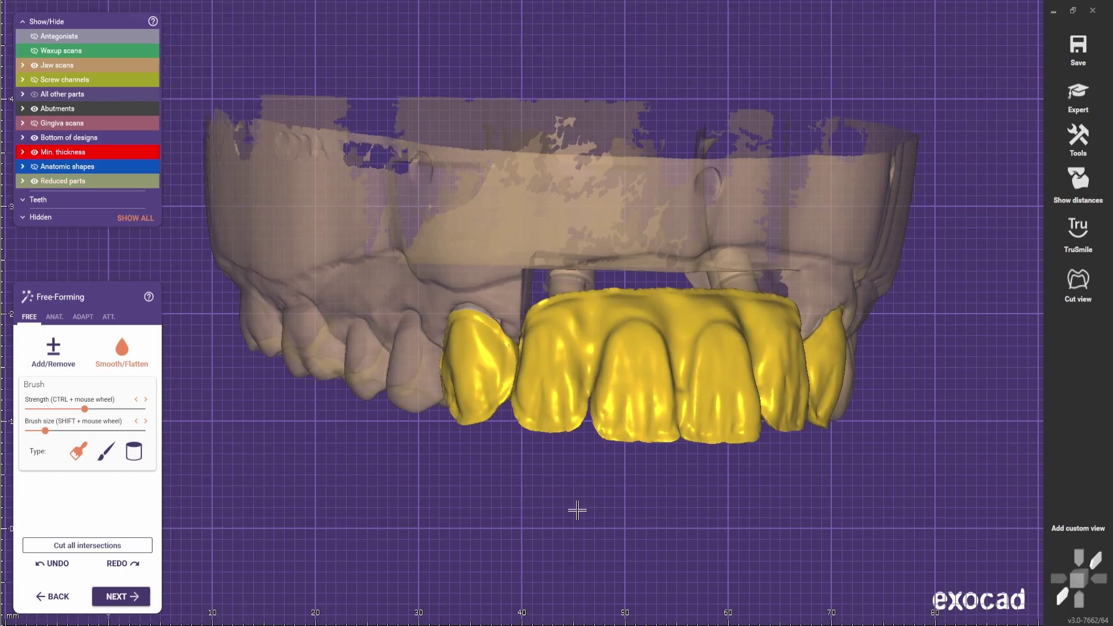
pyautogui.scroll(5, 582, 406)
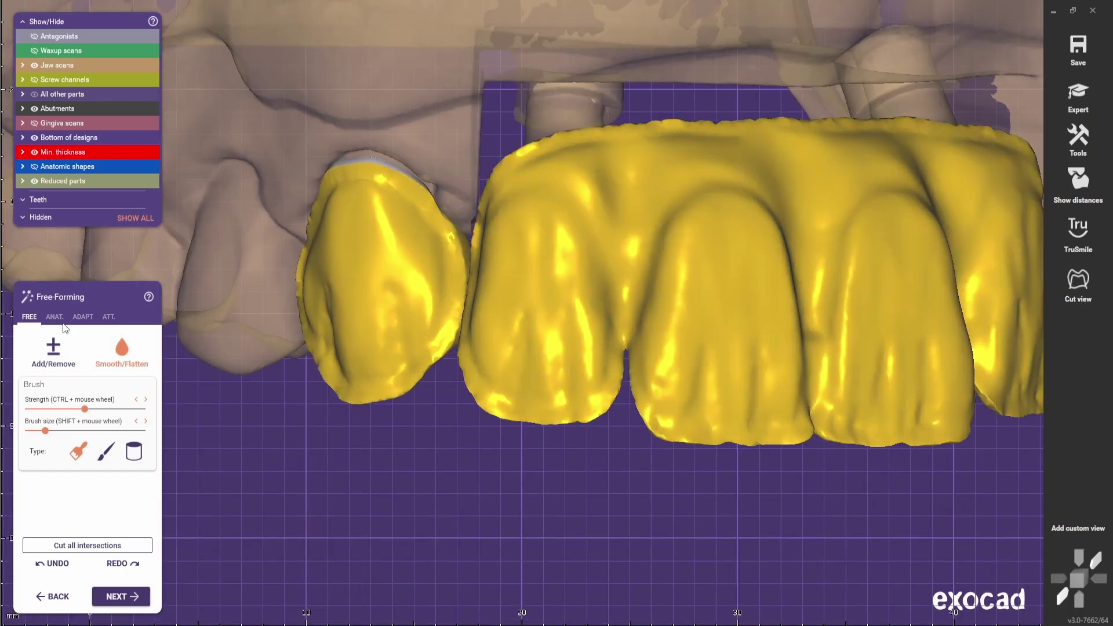
pyautogui.click(57, 318)
pyautogui.scroll(3, 614, 375)
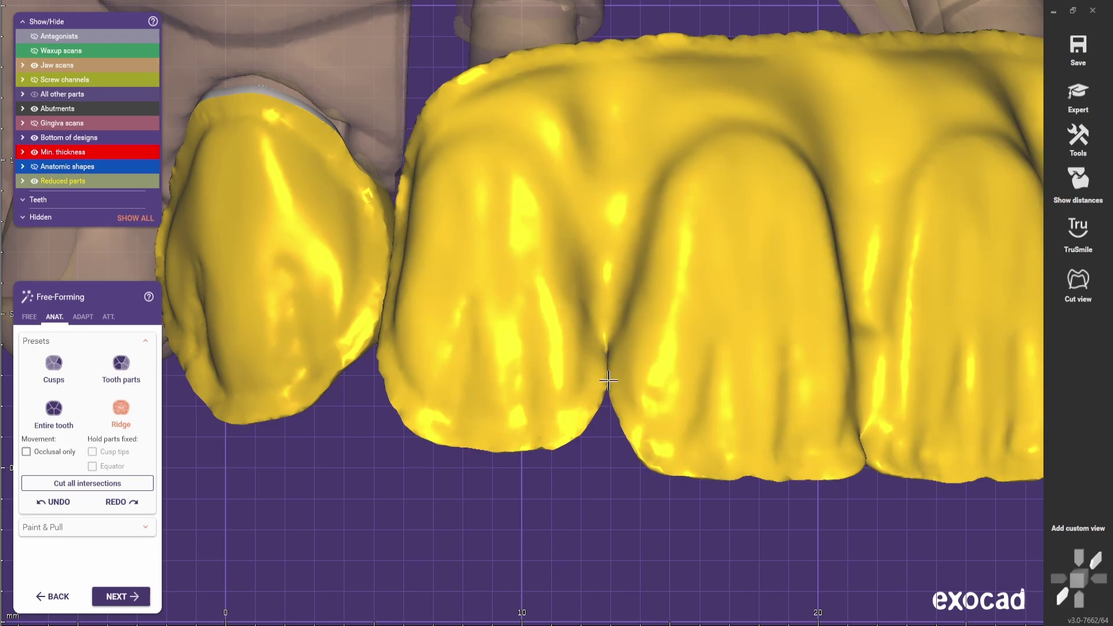
pyautogui.moveTo(613, 395); pyautogui.dragTo(537, 468, button='right')
pyautogui.scroll(3, 488, 262)
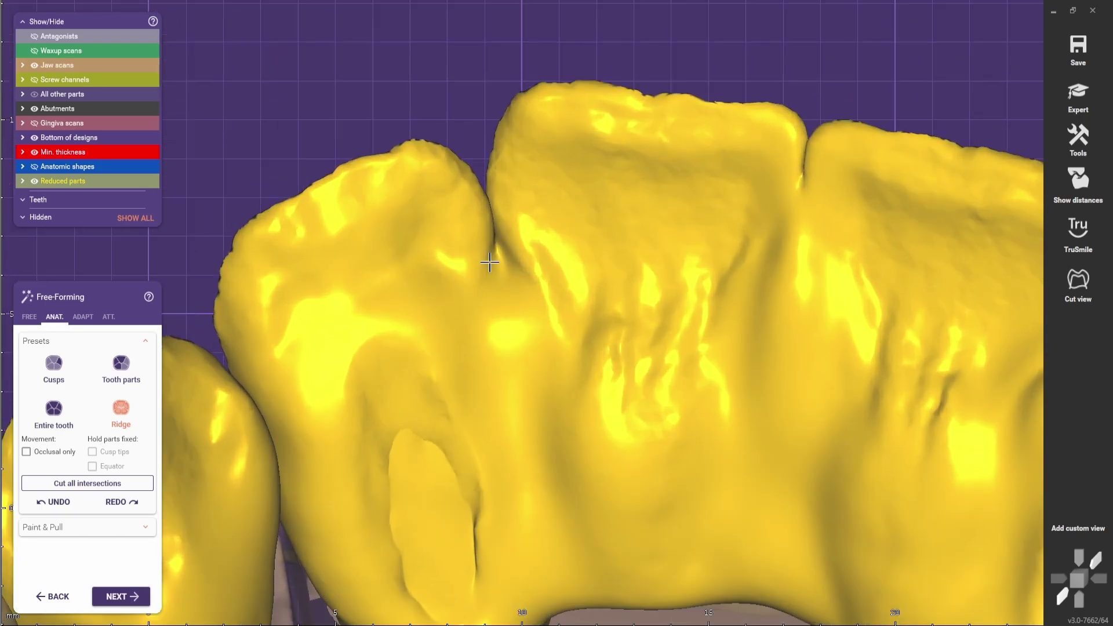
pyautogui.scroll(-3, 646, 360)
pyautogui.moveTo(646, 360); pyautogui.dragTo(738, 400, button='right')
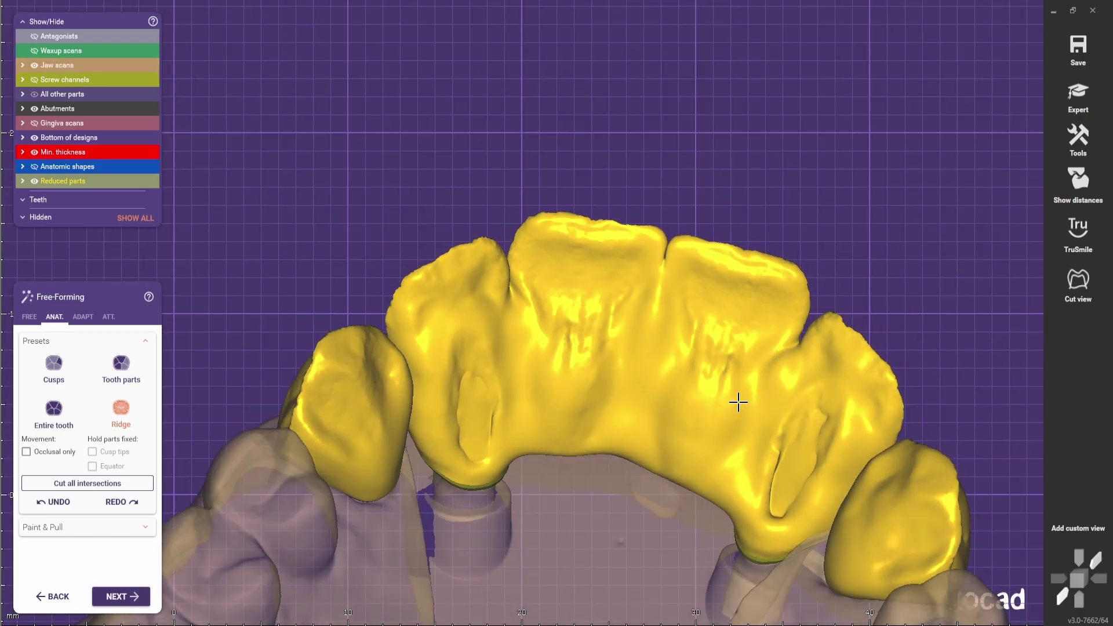
pyautogui.scroll(2, 662, 412)
pyautogui.scroll(2, 662, 411)
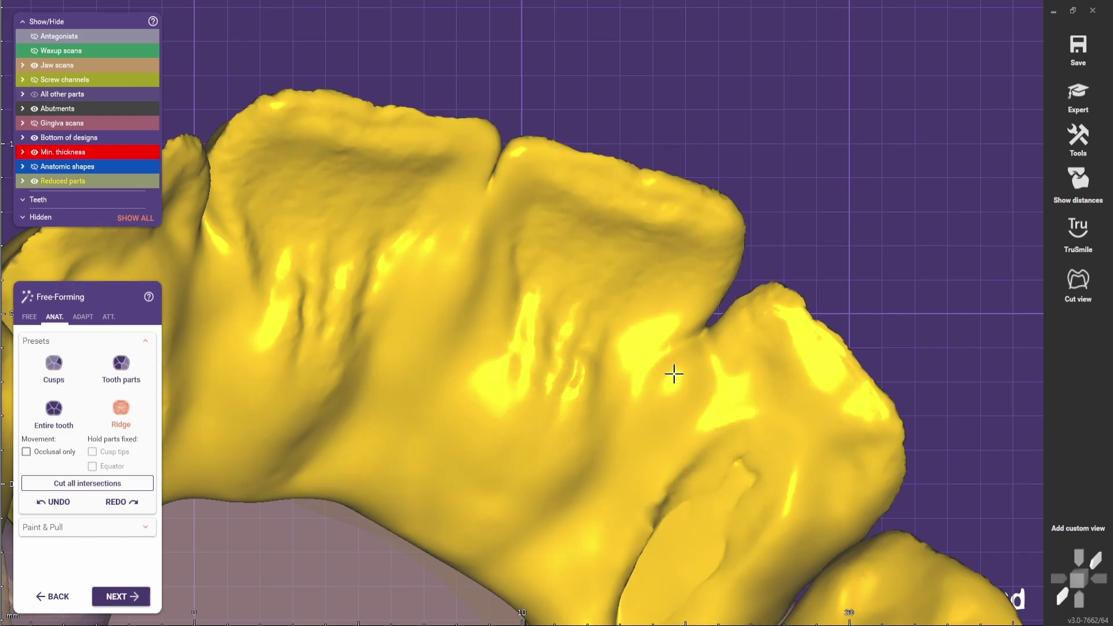
pyautogui.scroll(-4, 673, 373)
pyautogui.scroll(5, 662, 404)
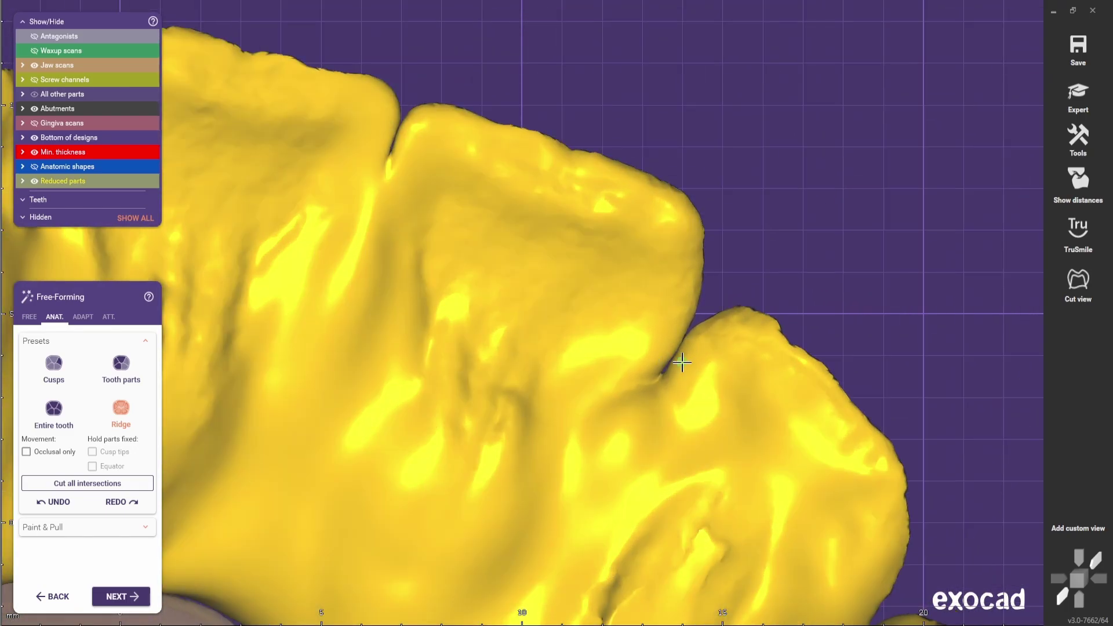
pyautogui.scroll(-5, 656, 374)
pyautogui.moveTo(628, 406); pyautogui.dragTo(603, 264, button='right')
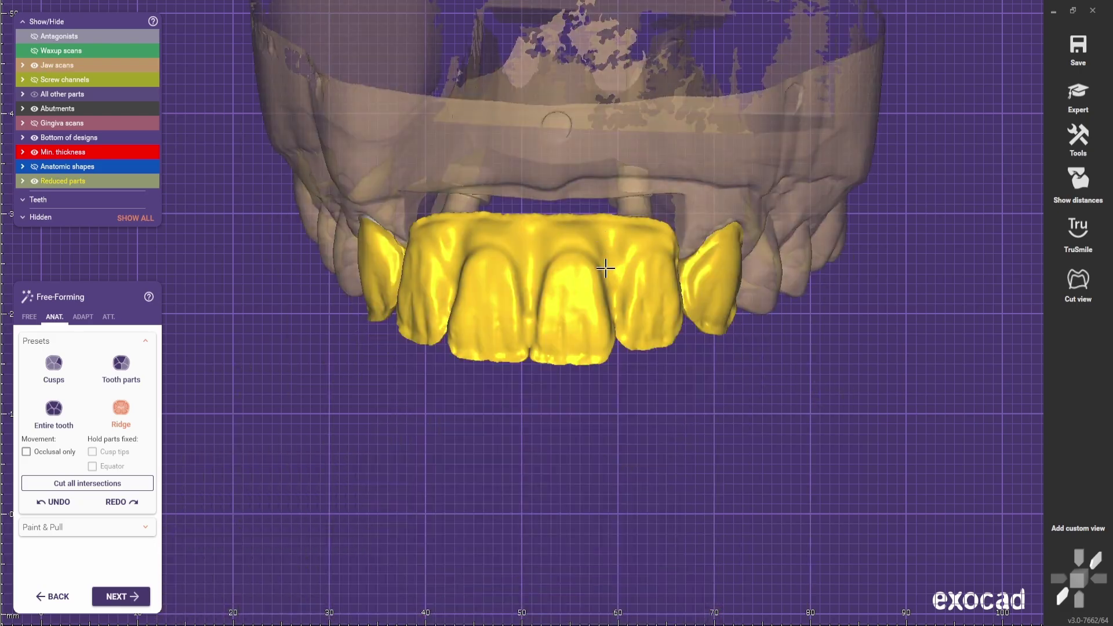
pyautogui.scroll(5, 440, 335)
pyautogui.scroll(-5, 504, 348)
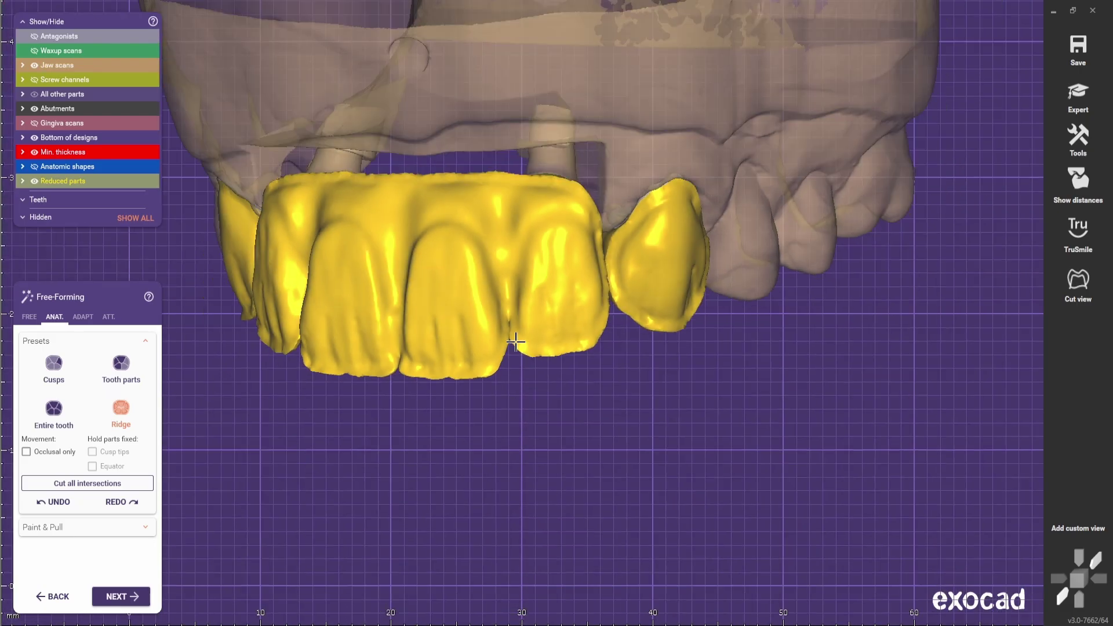
pyautogui.moveTo(540, 415); pyautogui.dragTo(598, 440, button='right')
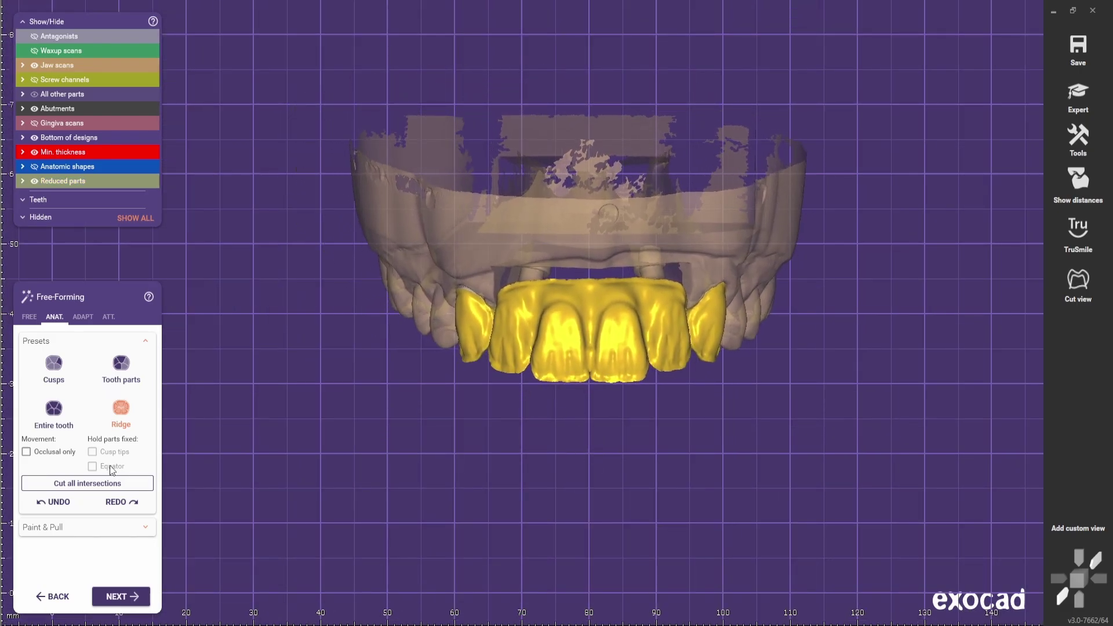
pyautogui.click(29, 316)
pyautogui.scroll(5, 611, 376)
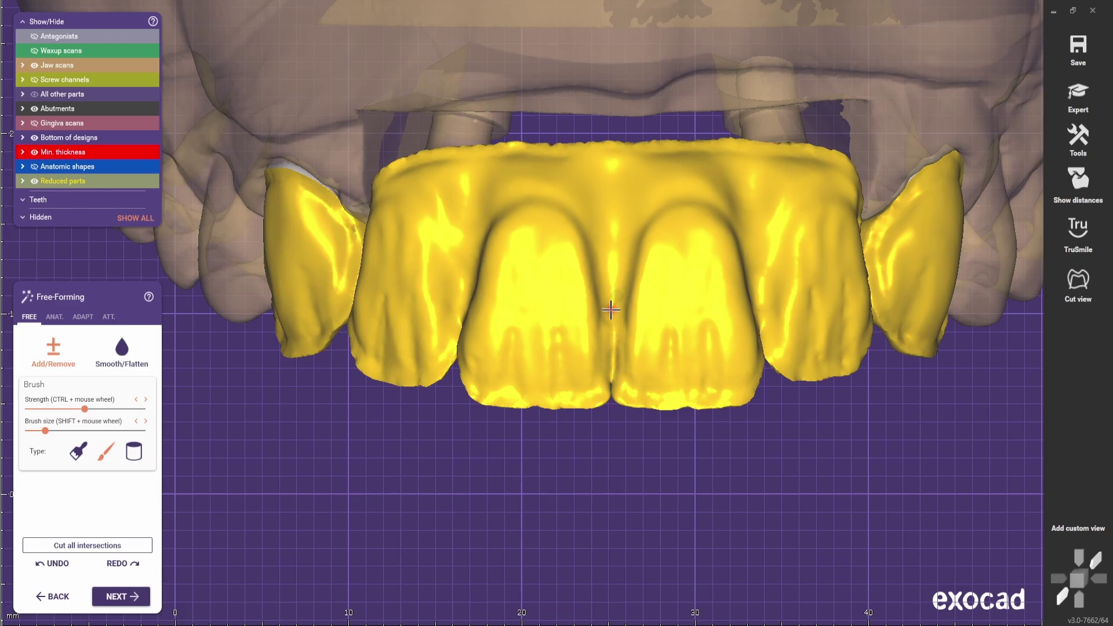
pyautogui.press('Tab')
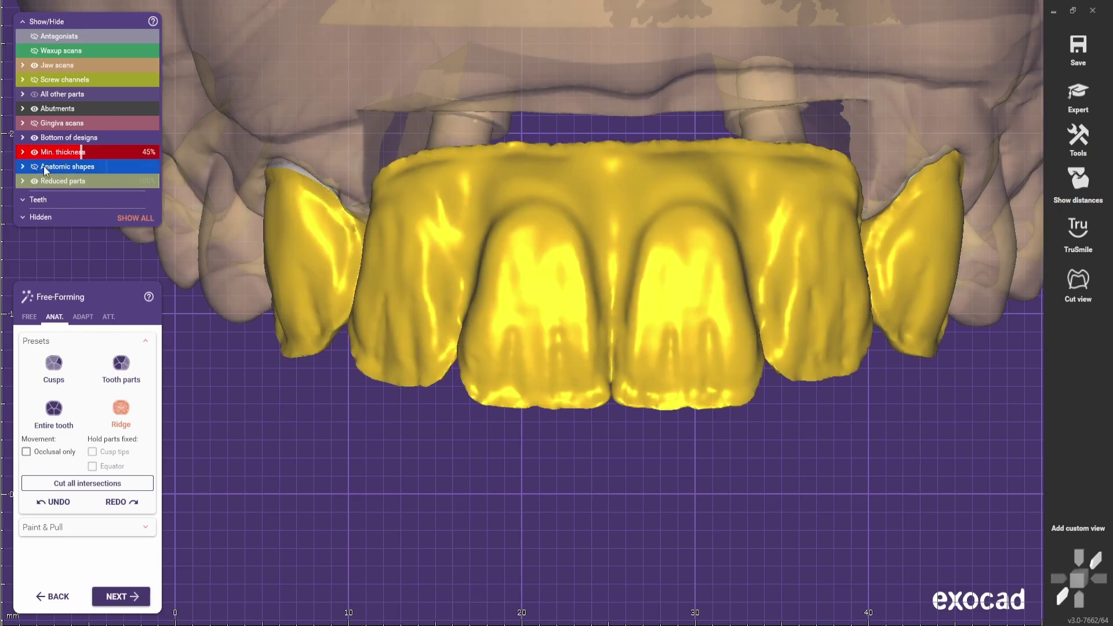
pyautogui.click(101, 165)
pyautogui.scroll(3, 551, 388)
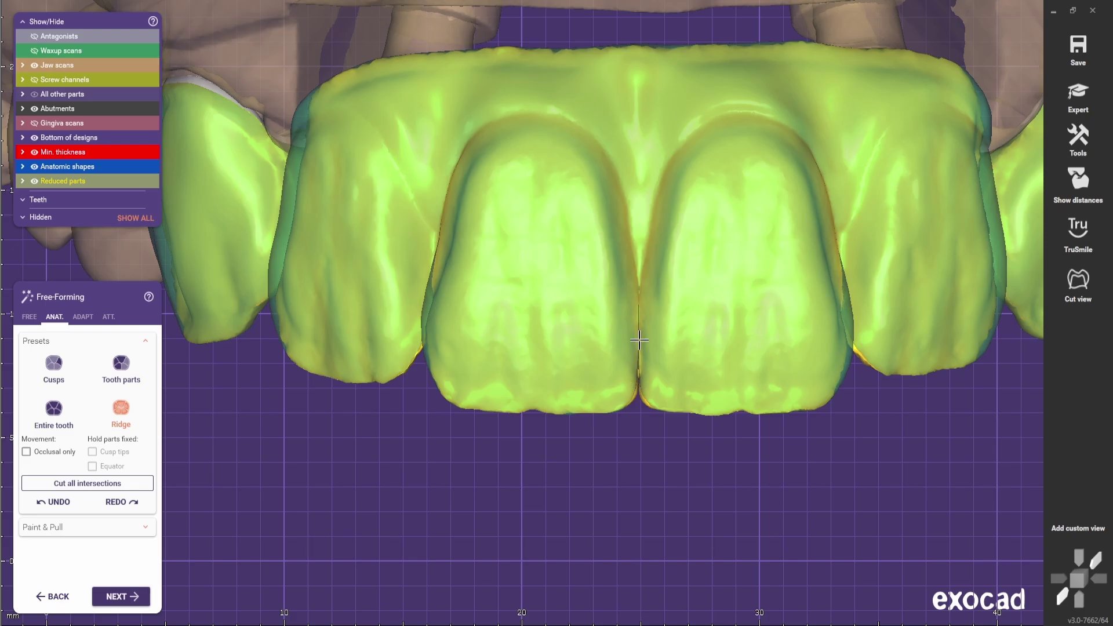
pyautogui.click(101, 165)
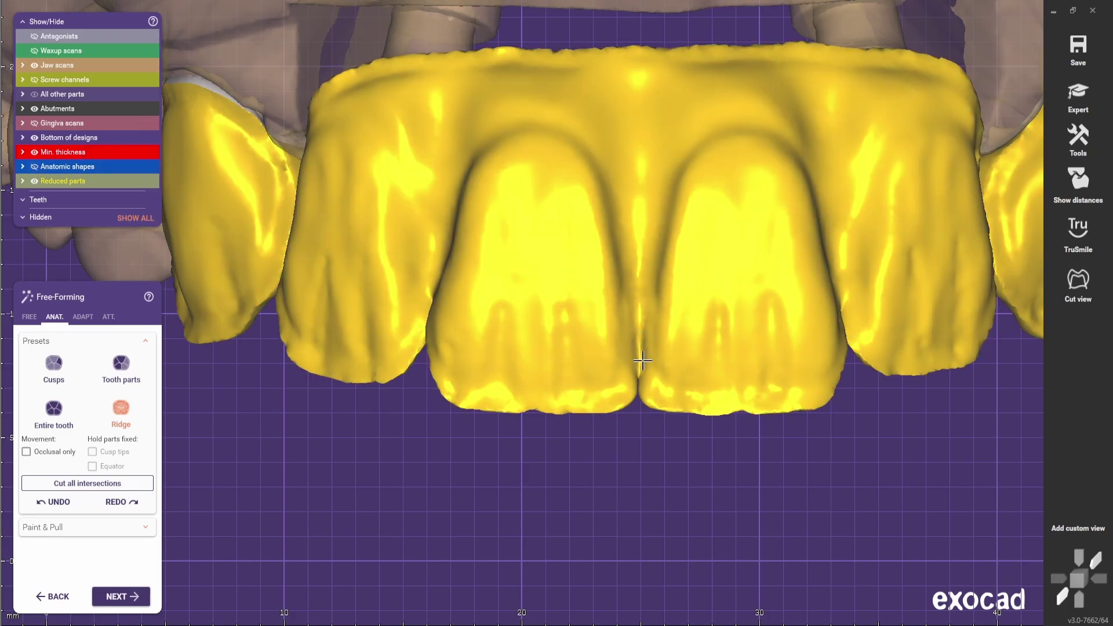
# On the FREE tab, lower Strength, enlarge Brush size, and show Gingiva scans instead of Jaw scans
pyautogui.hotkey('ctrl', 'Tab')
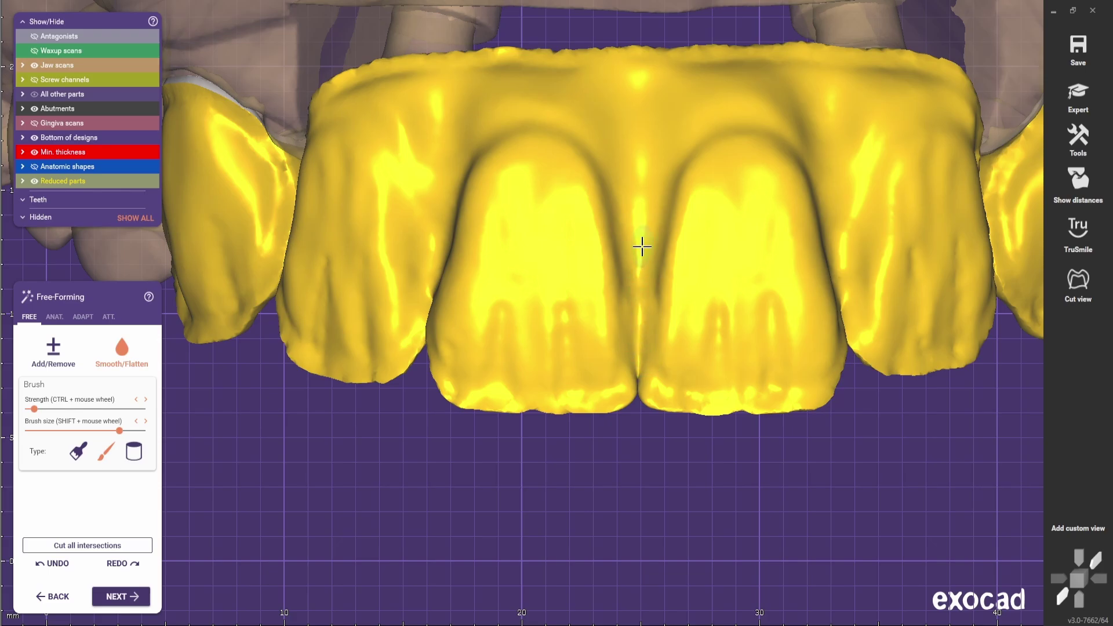
pyautogui.scroll(-5, 619, 297)
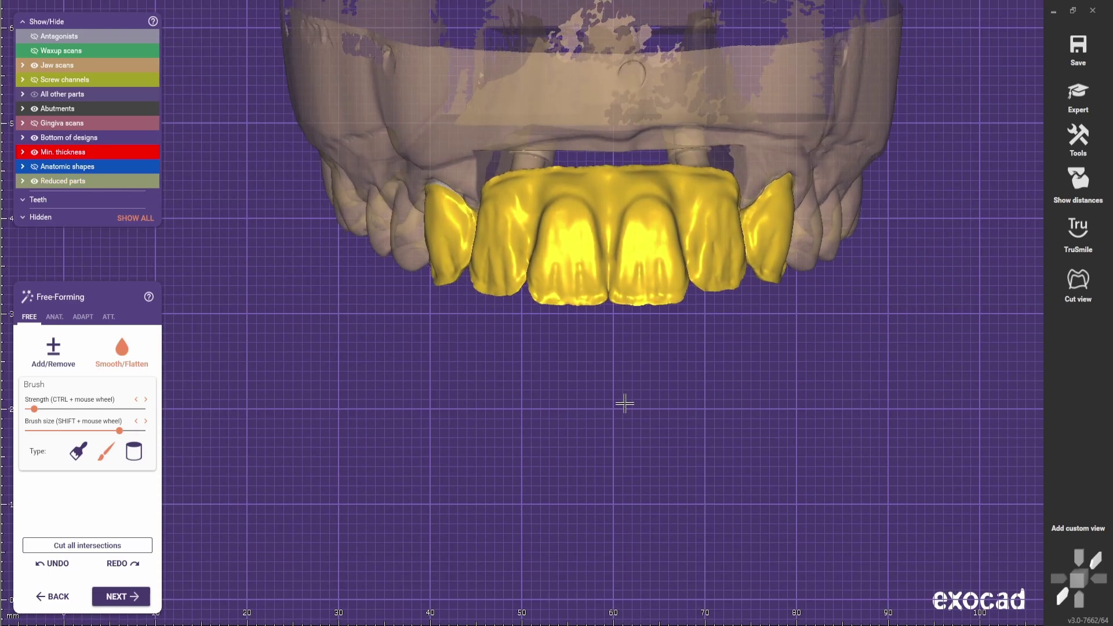
pyautogui.scroll(4, 626, 313)
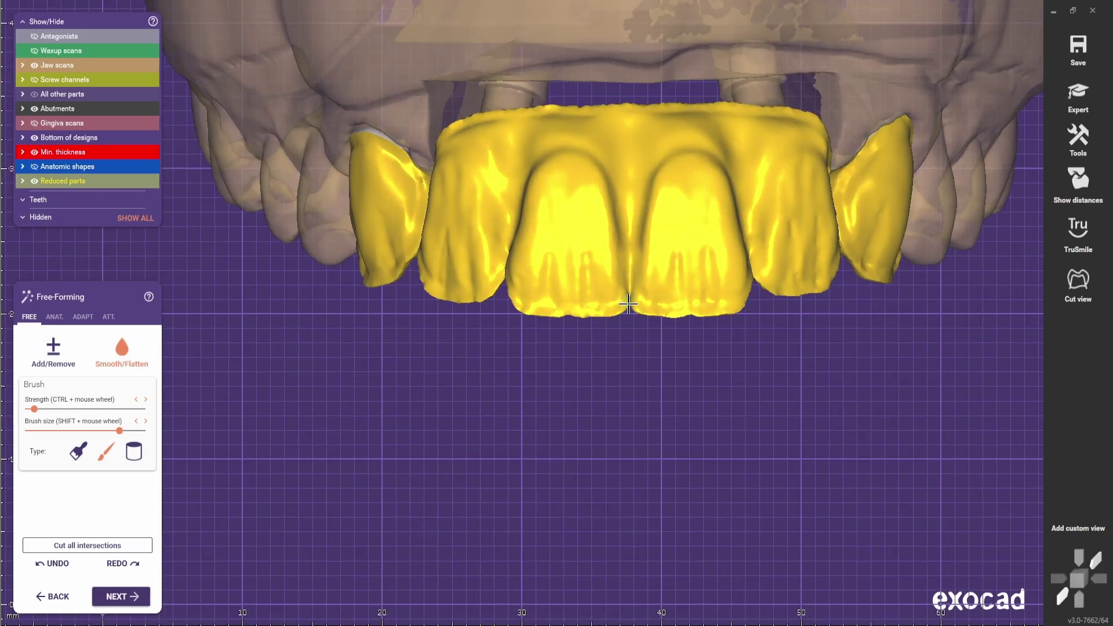
pyautogui.scroll(1, 635, 313)
pyautogui.scroll(-6, 636, 313)
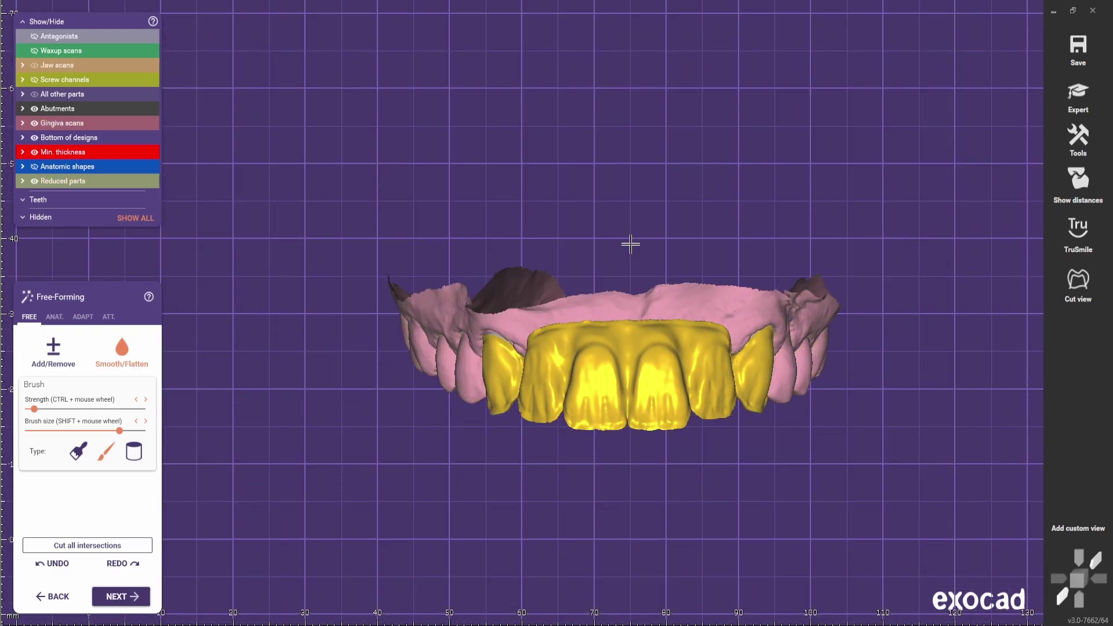
pyautogui.moveTo(638, 464); pyautogui.dragTo(711, 604, button='right')
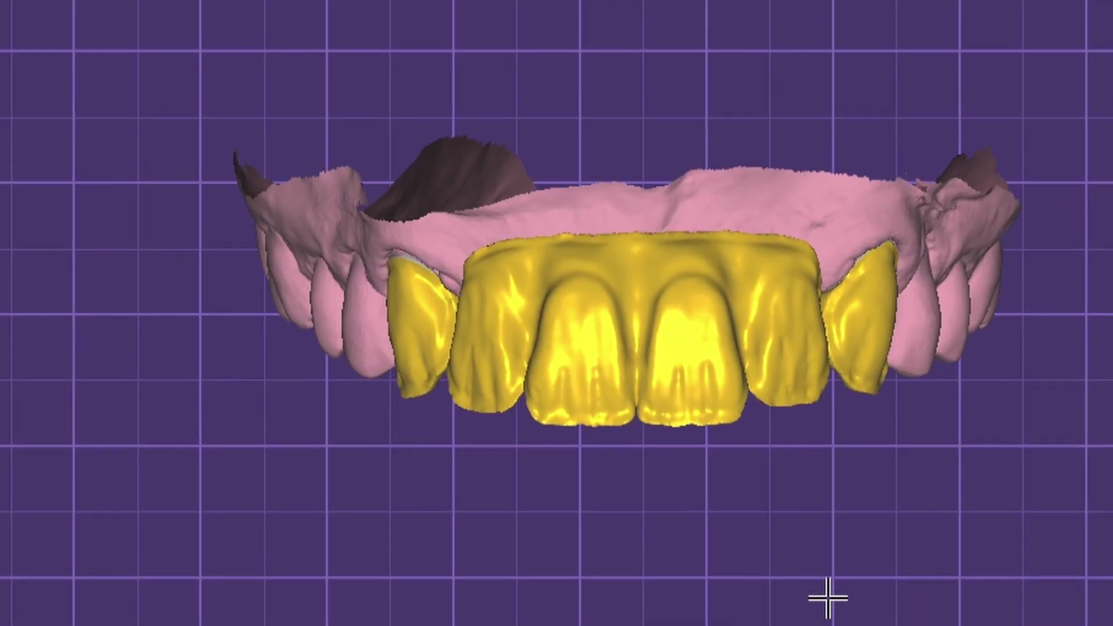